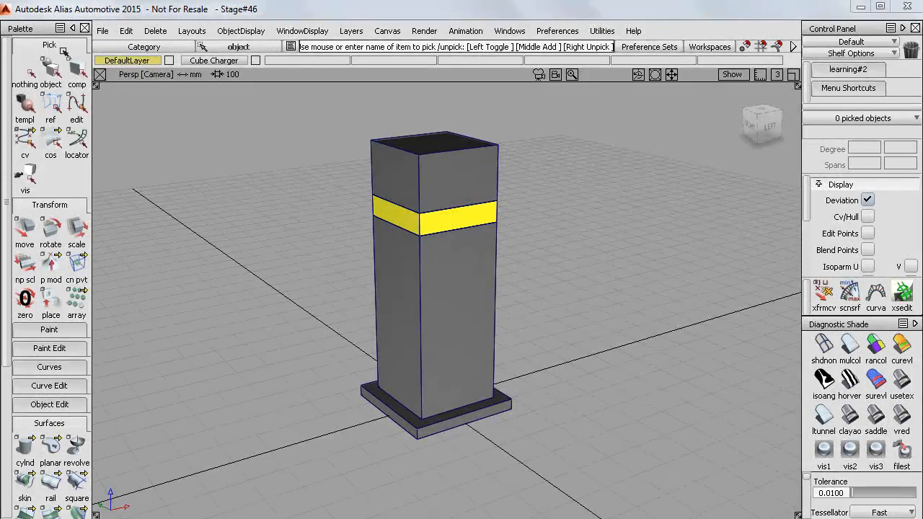
Step: Collapse the open Pick, Transform and Surfaces tool groups and the Display options to tidy the workspace
{"action": "left_click", "coordinate": [63, 50]}
{"action": "left_click", "coordinate": [69, 64]}
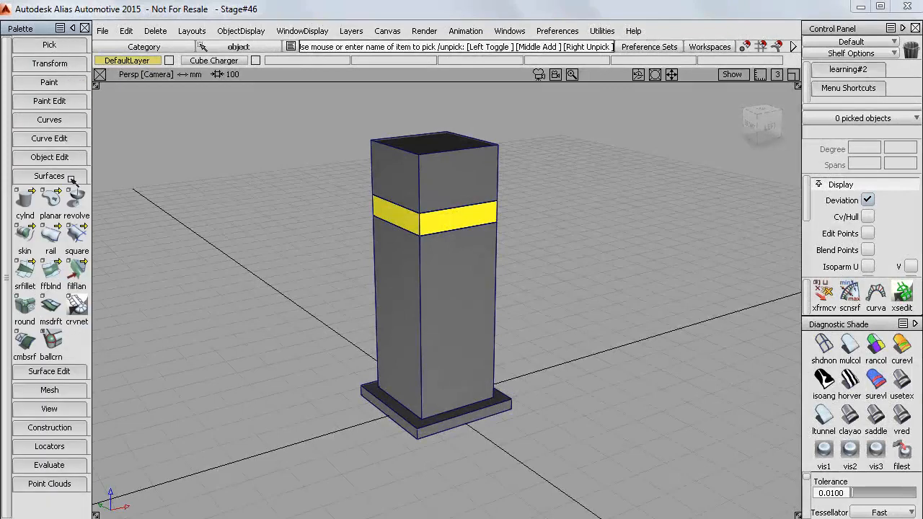
{"action": "left_click", "coordinate": [71, 177]}
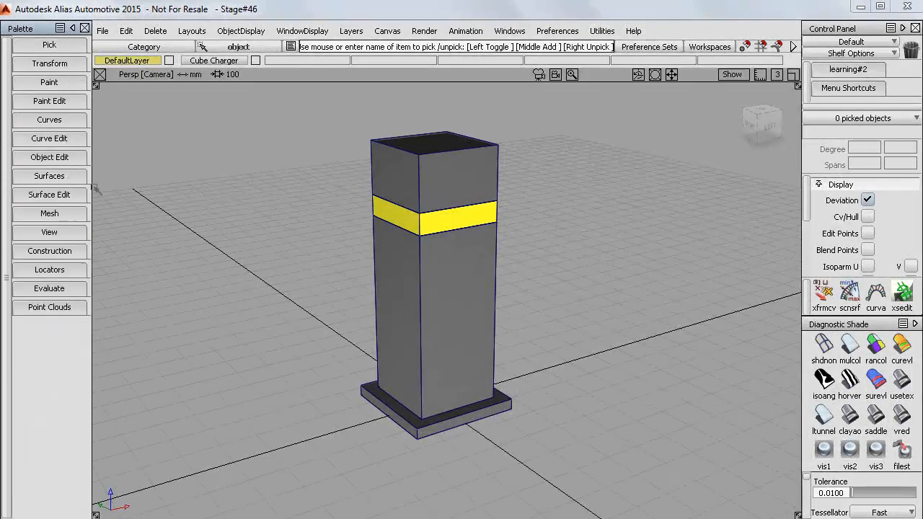
{"action": "left_click", "coordinate": [874, 188]}
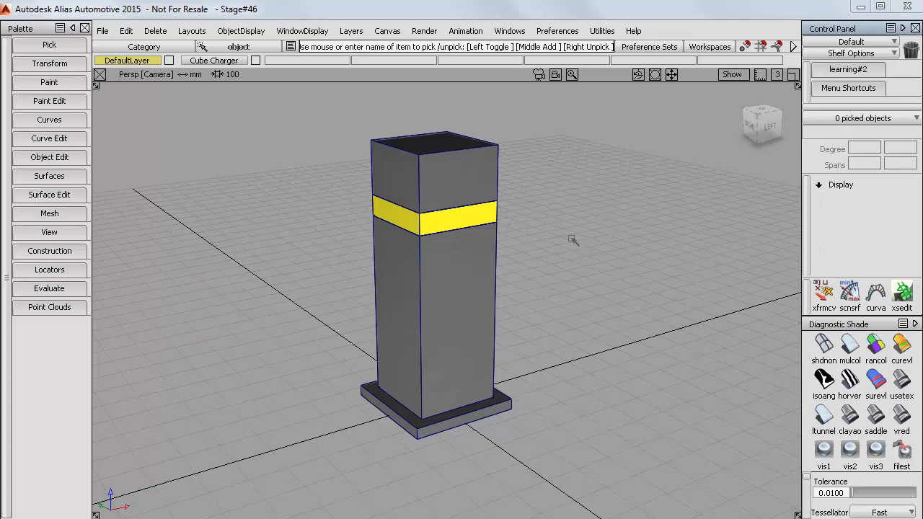
Step: Examine the commands offered by the three sets of marking menus
{"action": "key", "text": "ctrl+shift"}
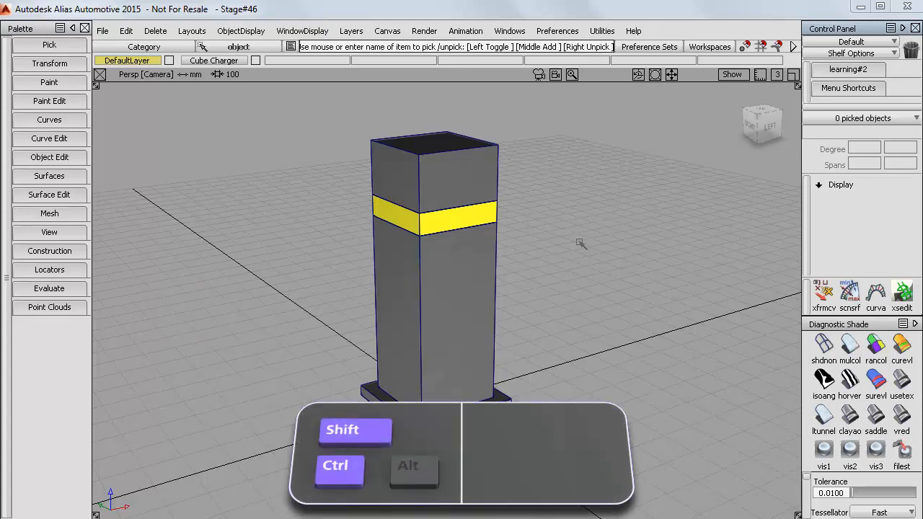
{"action": "left_click", "coordinate": [588, 240], "text": "ctrl+shift"}
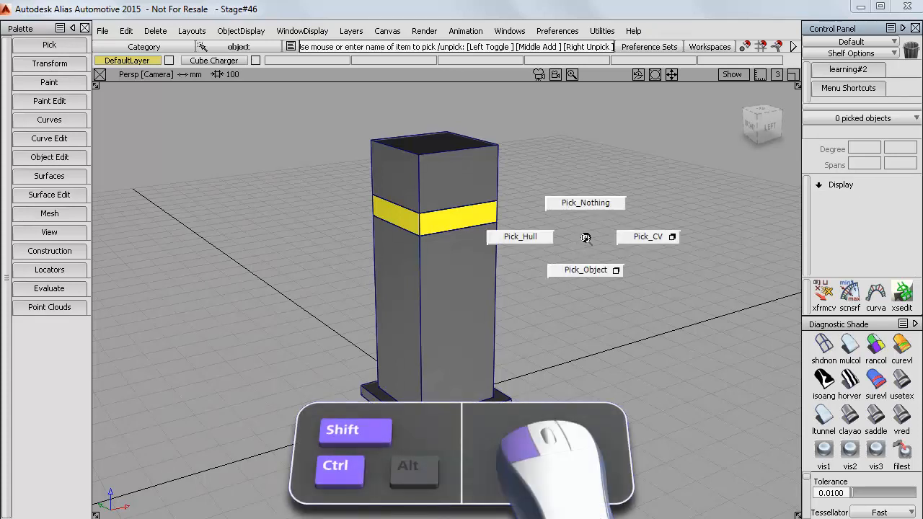
{"action": "left_click_drag", "start_coordinate": [586, 212], "coordinate": [585, 236], "text": "ctrl+shift"}
{"action": "mouse_move", "coordinate": [588, 241]}
{"action": "middle_mouse_down", "text": "ctrl+shift"}
{"action": "mouse_move", "coordinate": [589, 259]}
{"action": "mouse_move", "coordinate": [573, 235]}
{"action": "mouse_move", "coordinate": [609, 235]}
{"action": "mouse_move", "coordinate": [590, 239]}
{"action": "middle_mouse_up", "text": "ctrl+shift"}
{"action": "right_click_drag", "start_coordinate": [633, 236], "coordinate": [633, 236], "text": "ctrl+shift"}
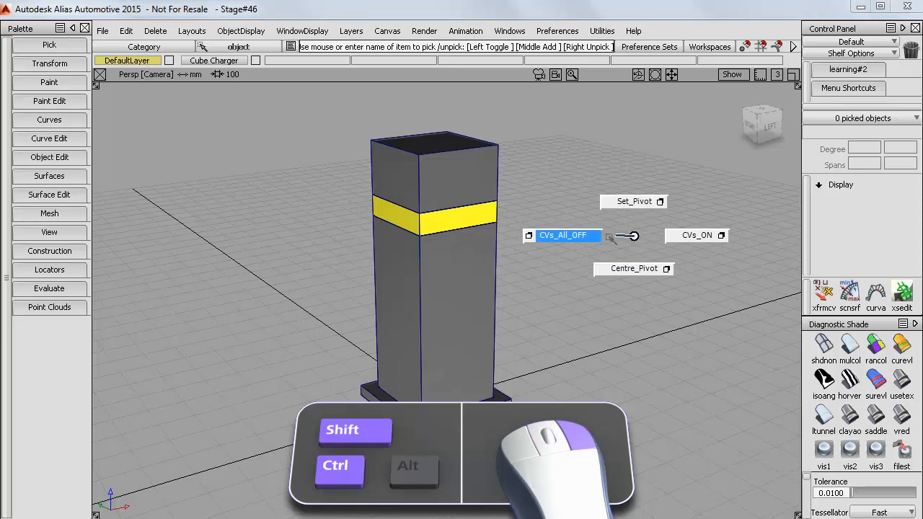
{"action": "right_click_drag", "start_coordinate": [611, 238], "coordinate": [632, 238], "text": "ctrl+shift"}
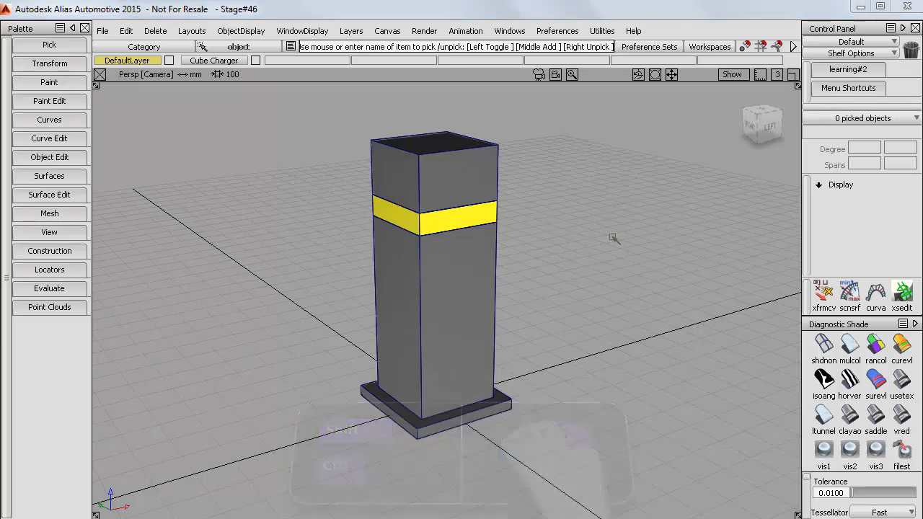
Step: Pick the cube at the top of the post as an object
{"action": "left_click_drag", "start_coordinate": [586, 178], "coordinate": [525, 162], "text": "ctrl+shift"}
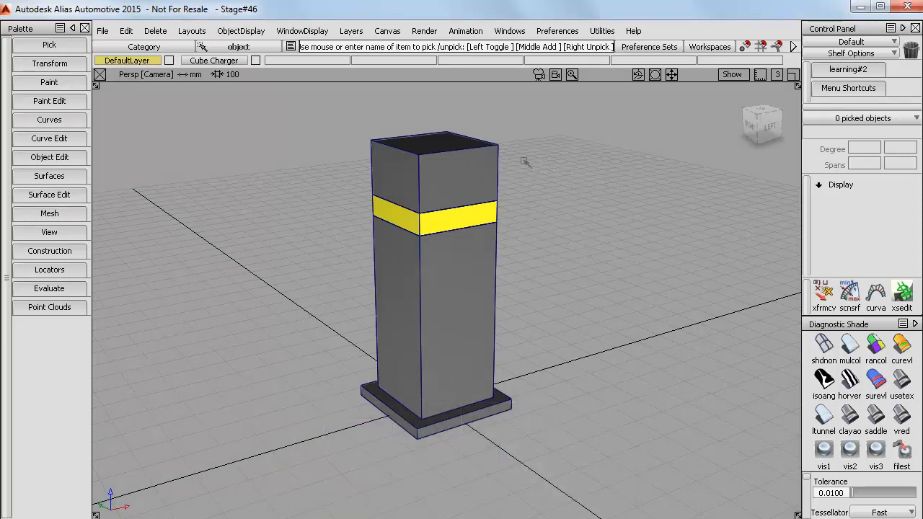
{"action": "left_click", "coordinate": [507, 154]}
{"action": "middle_click_drag", "start_coordinate": [525, 181], "coordinate": [532, 214], "text": "alt+shift"}
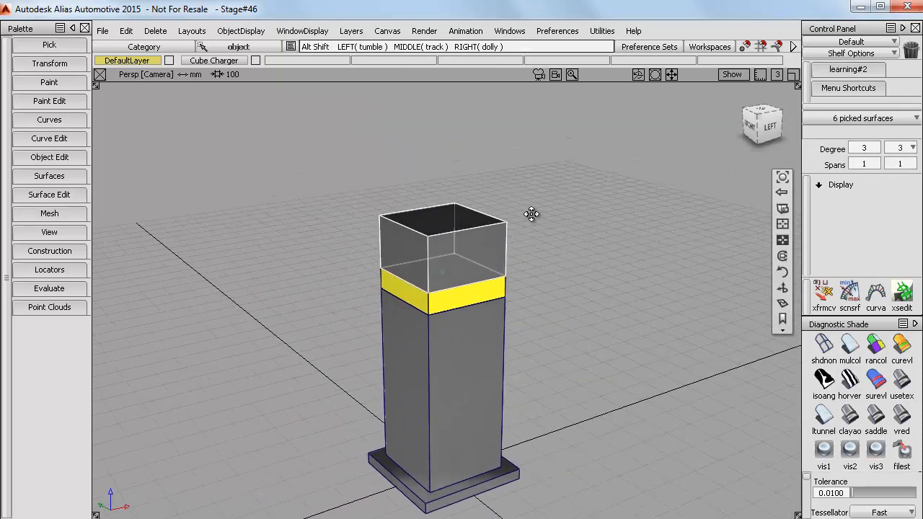
{"action": "right_click_drag", "start_coordinate": [532, 214], "coordinate": [575, 206], "text": "alt+shift"}
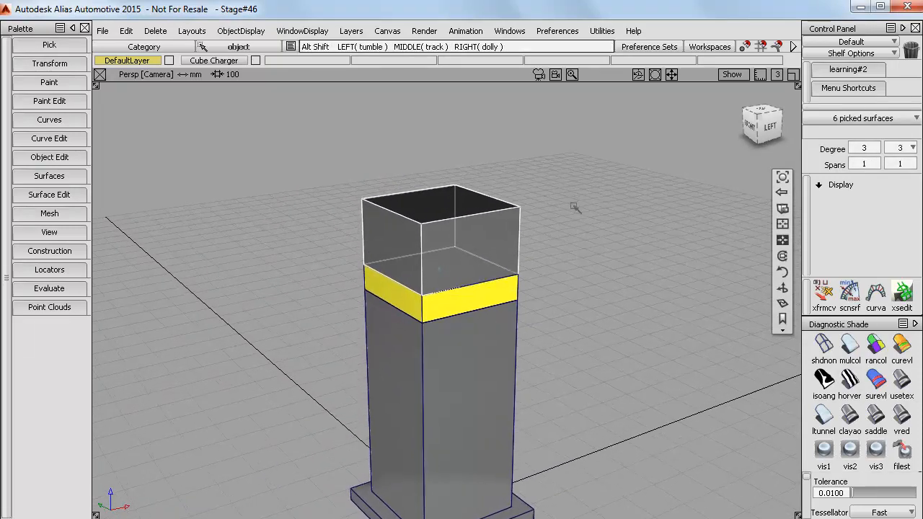
Step: Preview the top cube's faces in random colours and turn the diagnostic shading off again
{"action": "left_click", "coordinate": [875, 350]}
{"action": "left_click_drag", "start_coordinate": [588, 301], "coordinate": [739, 344], "text": "alt+shift"}
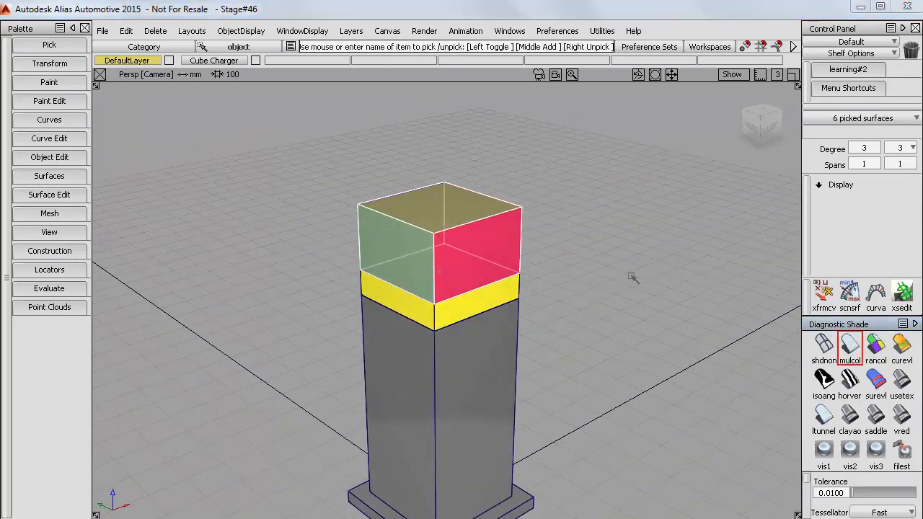
{"action": "left_click", "coordinate": [823, 342]}
Step: Inspect the individual faces of cube#4 on the Cube Charger layer using the Object Lister, and close the lister
{"action": "left_click", "coordinate": [509, 33]}
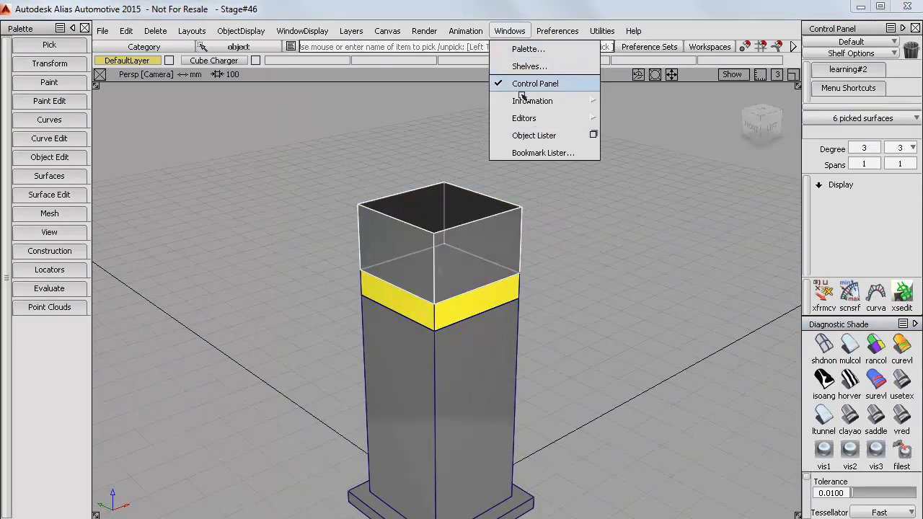
{"action": "left_click", "coordinate": [540, 135]}
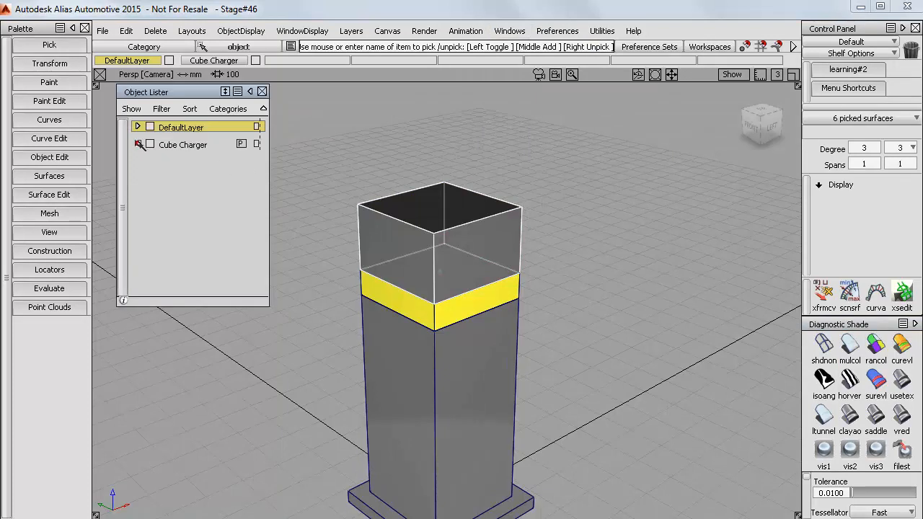
{"action": "left_click", "coordinate": [139, 144]}
{"action": "left_click", "coordinate": [146, 162]}
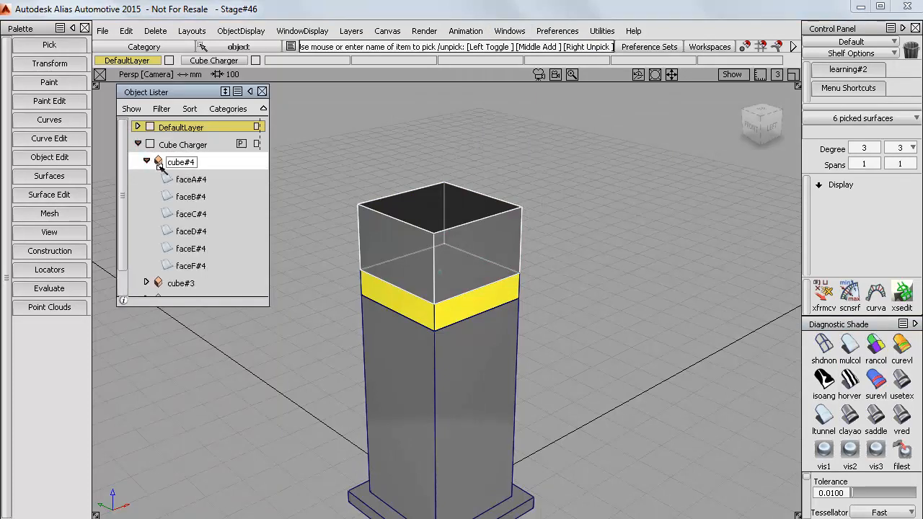
{"action": "left_click", "coordinate": [191, 232]}
{"action": "left_click", "coordinate": [191, 248]}
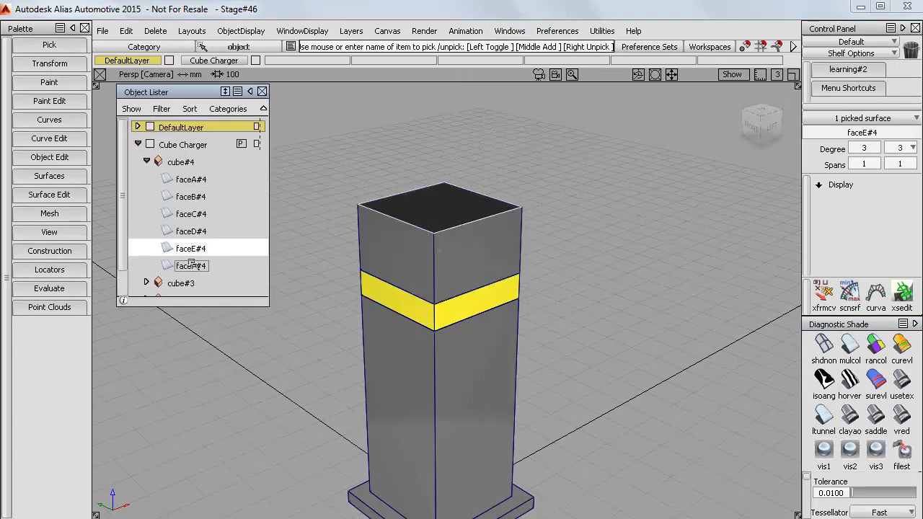
{"action": "left_click", "coordinate": [262, 92]}
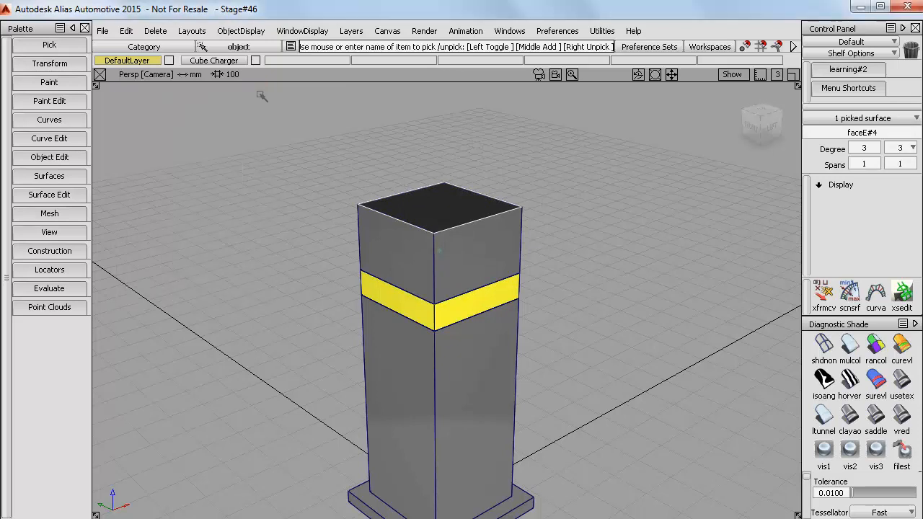
Step: Pick the whole top cube and turn on the display of its CVs
{"action": "left_click_drag", "start_coordinate": [287, 150], "coordinate": [382, 158], "text": "ctrl+shift"}
{"action": "left_click", "coordinate": [421, 230]}
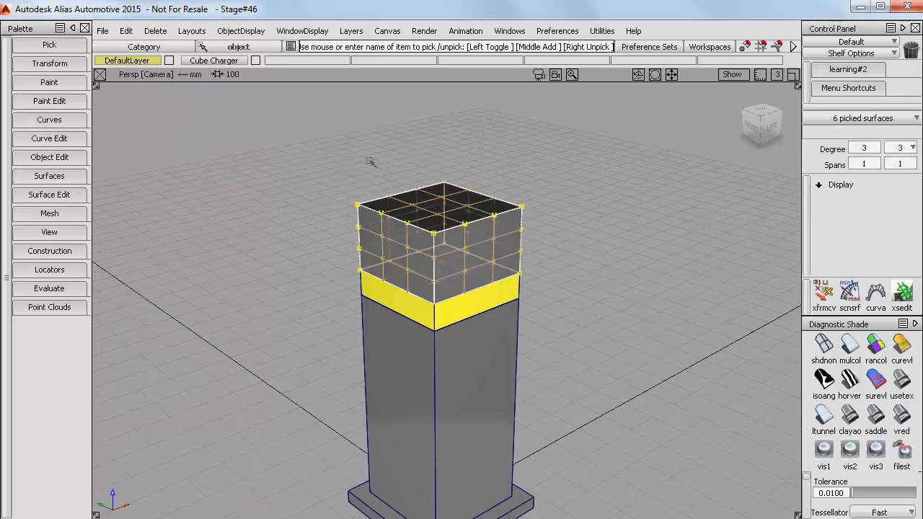
{"action": "right_click_drag", "start_coordinate": [440, 211], "coordinate": [515, 186], "text": "alt+shift"}
Step: Pick the top row of CVs on the top cube and scale it outward to flare the cube's sides
{"action": "left_click_drag", "start_coordinate": [632, 208], "coordinate": [678, 203], "text": "ctrl+shift"}
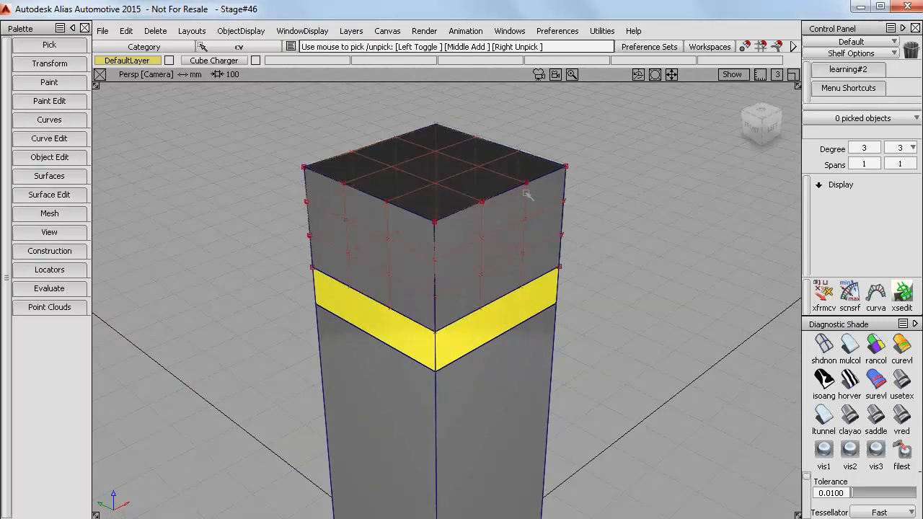
{"action": "left_click", "coordinate": [526, 184]}
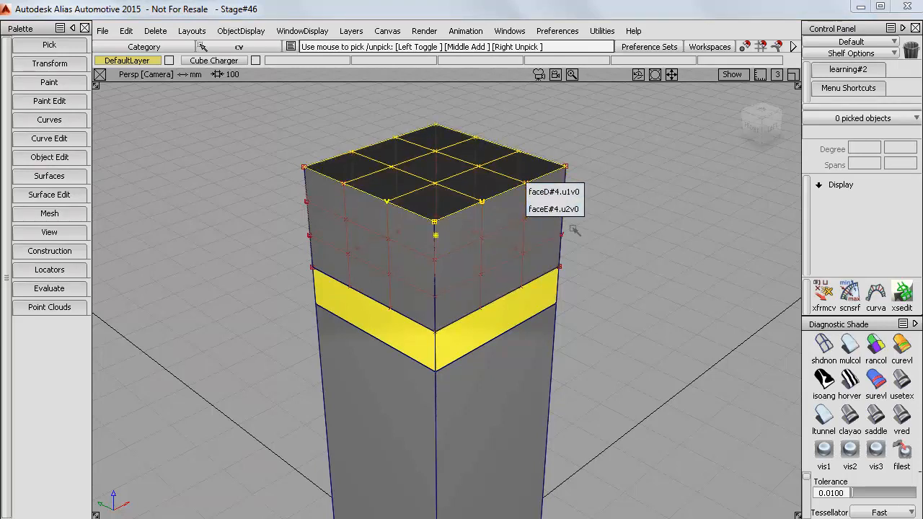
{"action": "left_click_drag", "start_coordinate": [574, 230], "coordinate": [468, 291], "text": "alt+shift"}
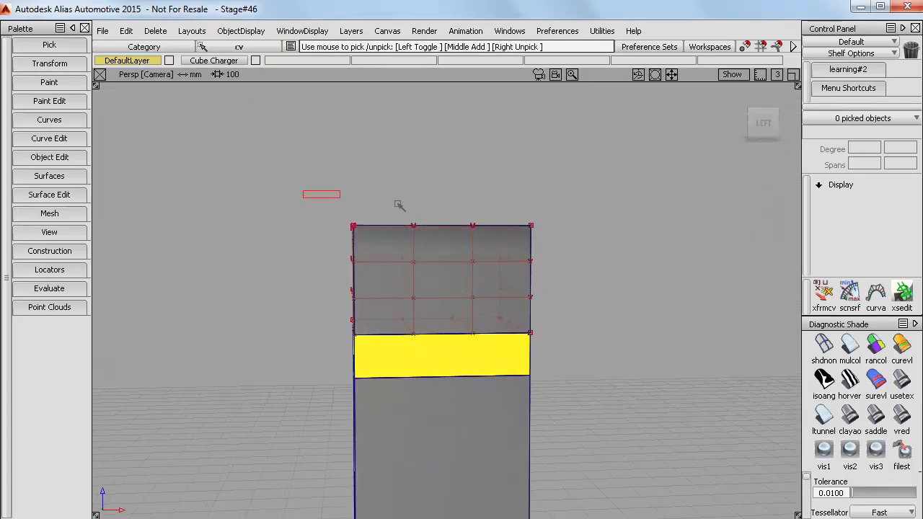
{"action": "left_click_drag", "start_coordinate": [609, 243], "coordinate": [609, 243]}
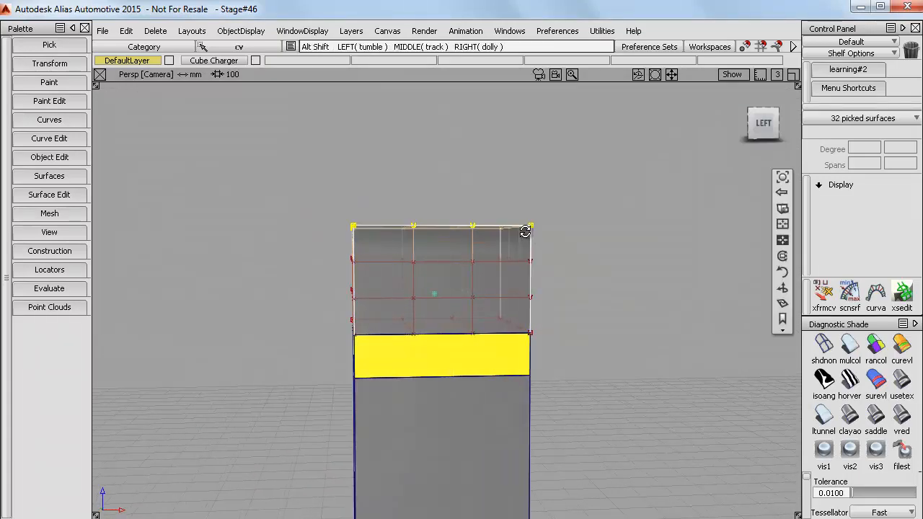
{"action": "mouse_move", "coordinate": [524, 233]}
{"action": "left_mouse_down", "text": "alt+shift"}
{"action": "mouse_move", "coordinate": [607, 308]}
{"action": "mouse_move", "coordinate": [618, 295]}
{"action": "mouse_move", "coordinate": [613, 264]}
{"action": "mouse_move", "coordinate": [636, 260]}
{"action": "mouse_move", "coordinate": [577, 273]}
{"action": "mouse_move", "coordinate": [561, 254]}
{"action": "left_mouse_up", "text": "alt+shift"}
{"action": "right_click_drag", "start_coordinate": [562, 256], "coordinate": [542, 282], "text": "alt+shift"}
{"action": "middle_click_drag", "start_coordinate": [490, 287], "coordinate": [448, 255], "text": "alt+shift"}
{"action": "left_click_drag", "start_coordinate": [462, 284], "coordinate": [404, 274], "text": "alt+shift"}
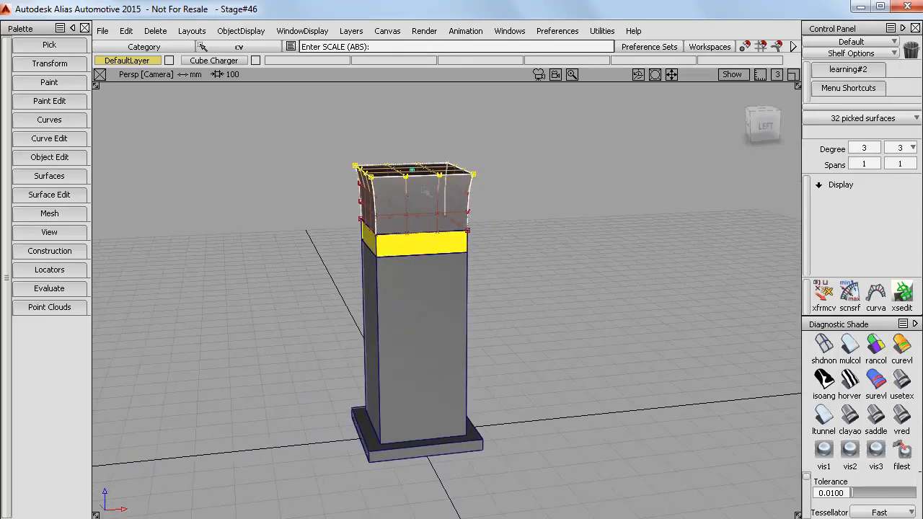
{"action": "left_click_drag", "start_coordinate": [426, 191], "coordinate": [495, 237], "text": "alt+shift"}
{"action": "right_click_drag", "start_coordinate": [495, 237], "coordinate": [518, 216], "text": "alt+shift"}
{"action": "middle_click_drag", "start_coordinate": [583, 234], "coordinate": [529, 248], "text": "alt+shift"}
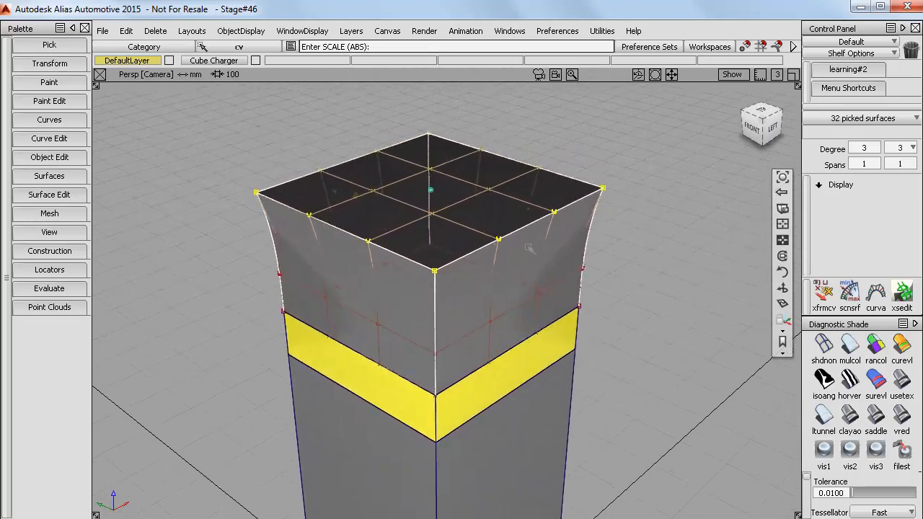
Step: Pull faceD#4's CV away from the top cube's upper edge and snap it back onto the adjoining face's CV
{"action": "left_click_drag", "start_coordinate": [549, 246], "coordinate": [556, 228], "text": "ctrl+shift"}
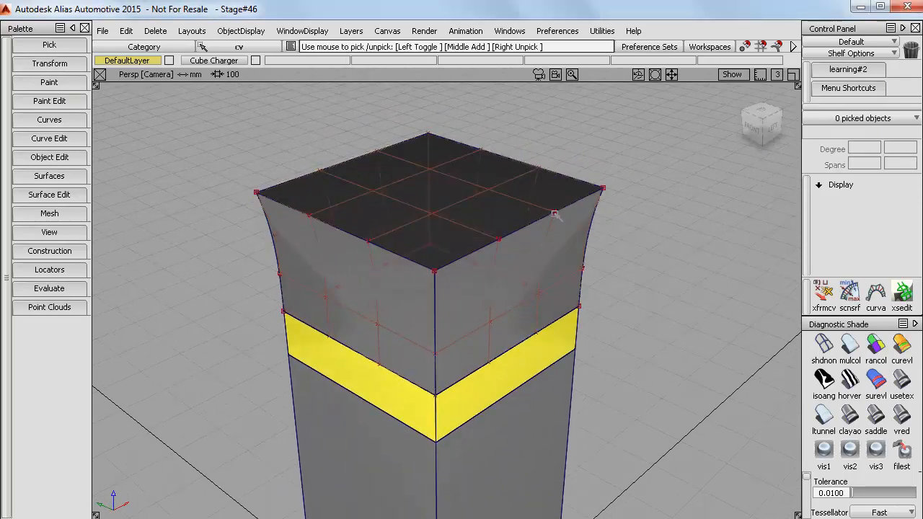
{"action": "left_click", "coordinate": [555, 213]}
{"action": "left_click", "coordinate": [571, 222]}
{"action": "middle_click_drag", "start_coordinate": [626, 202], "coordinate": [653, 200], "text": "ctrl+shift"}
{"action": "mouse_move", "coordinate": [622, 244]}
{"action": "left_mouse_down", "text": "alt+shift"}
{"action": "mouse_move", "coordinate": [617, 279]}
{"action": "mouse_move", "coordinate": [603, 256]}
{"action": "mouse_move", "coordinate": [622, 253]}
{"action": "left_mouse_up", "text": "alt+shift"}
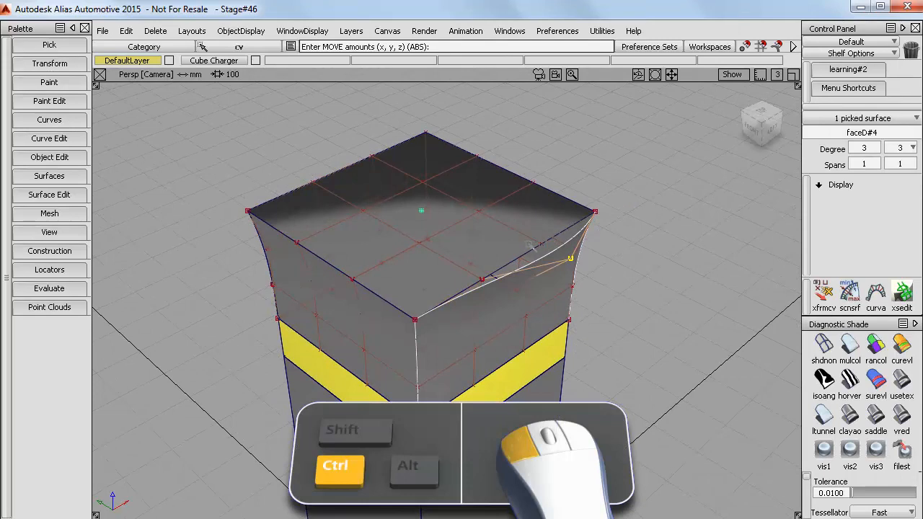
{"action": "left_click_drag", "start_coordinate": [530, 244], "coordinate": [535, 261], "text": "ctrl"}
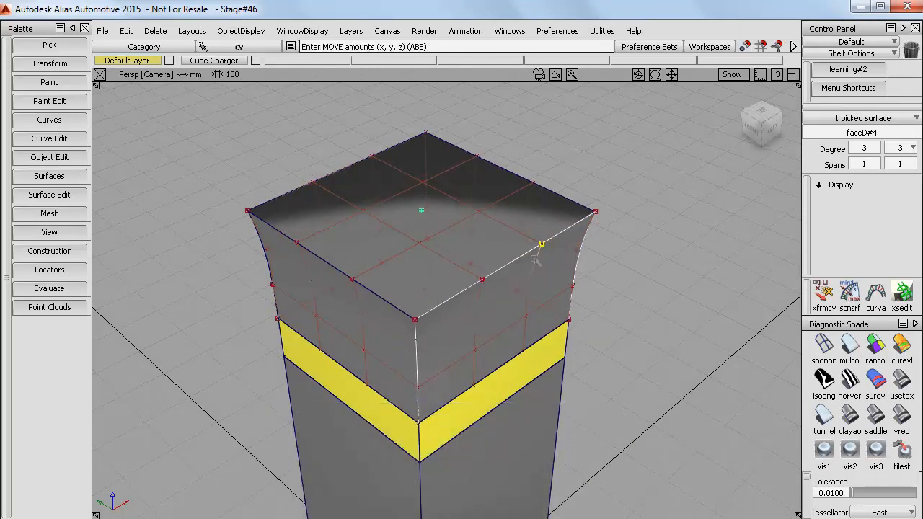
Step: Turn off the CV display for the flared top cube and deselect it
{"action": "right_click_drag", "start_coordinate": [565, 258], "coordinate": [542, 257], "text": "alt+shift"}
{"action": "middle_click_drag", "start_coordinate": [542, 257], "coordinate": [550, 235], "text": "alt+shift"}
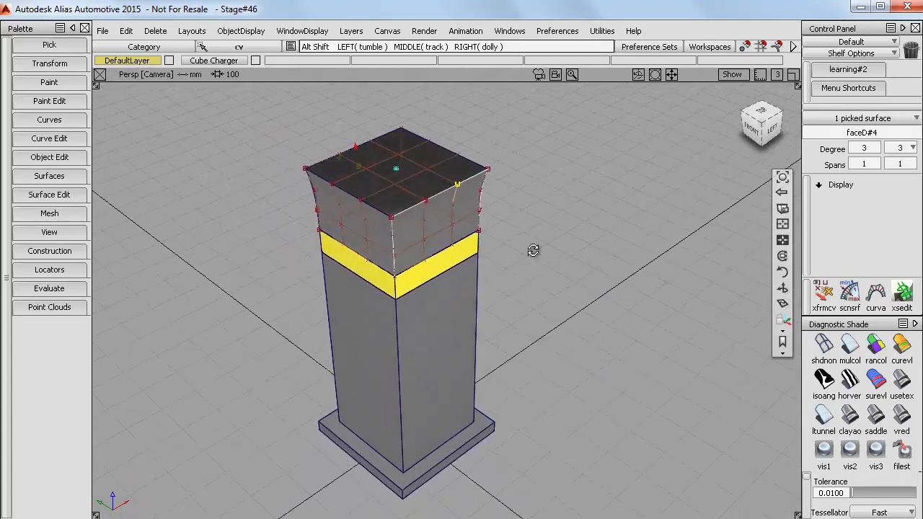
{"action": "left_click_drag", "start_coordinate": [533, 249], "coordinate": [536, 195], "text": "alt+shift"}
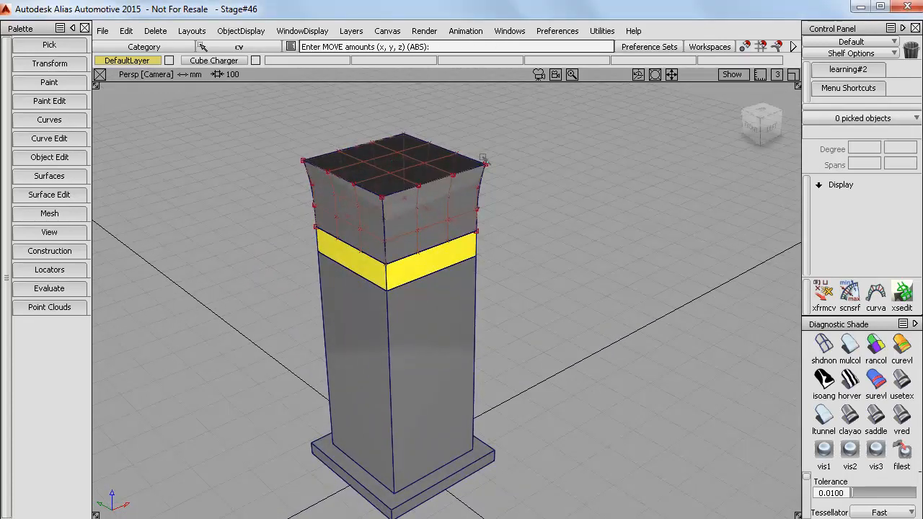
{"action": "left_click_drag", "start_coordinate": [485, 164], "coordinate": [486, 165], "text": "ctrl+shift"}
{"action": "left_click", "coordinate": [486, 165]}
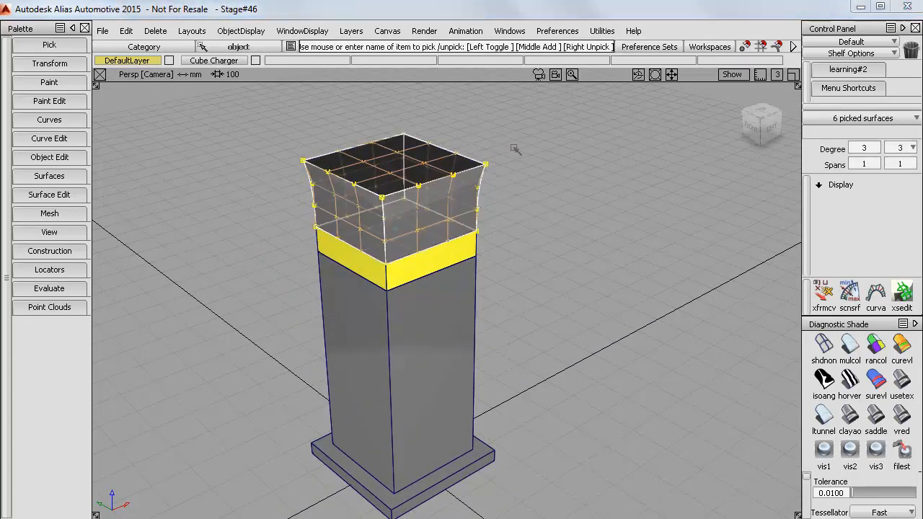
{"action": "right_click_drag", "start_coordinate": [514, 148], "coordinate": [502, 149], "text": "ctrl+shift"}
{"action": "left_click_drag", "start_coordinate": [527, 228], "coordinate": [525, 193], "text": "ctrl+shift"}
Step: Pick the tall cube that forms the post's main body and turn on its CVs
{"action": "left_click_drag", "start_coordinate": [529, 332], "coordinate": [459, 292], "text": "alt+shift"}
{"action": "left_click", "coordinate": [473, 288]}
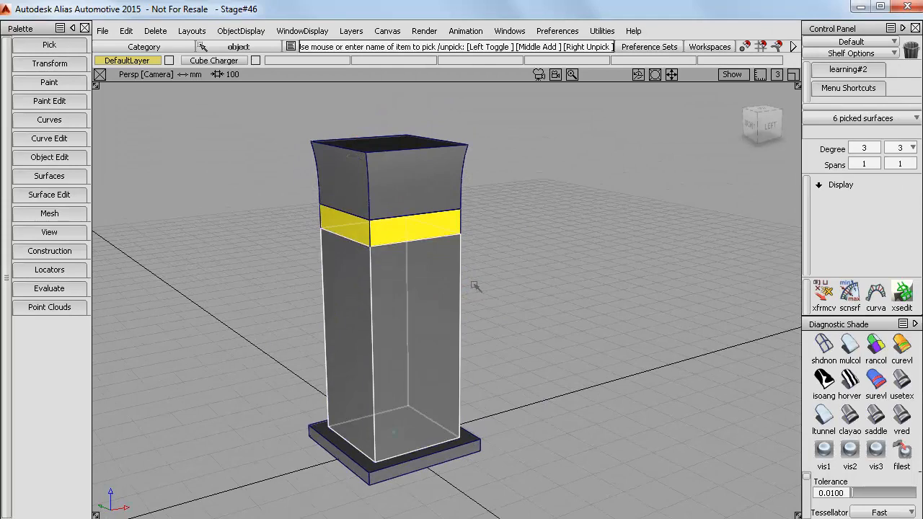
{"action": "left_click_drag", "start_coordinate": [519, 257], "coordinate": [523, 257], "text": "ctrl+shift"}
{"action": "left_click_drag", "start_coordinate": [513, 313], "coordinate": [446, 230], "text": "alt+shift"}
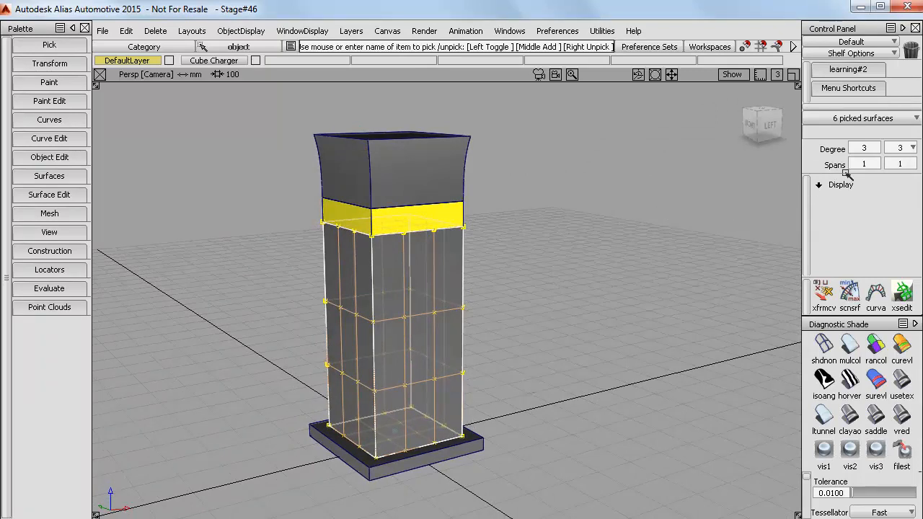
Step: Reduce the tall cube's faces to degree 1 in both directions and deselect them
{"action": "left_click", "coordinate": [877, 149]}
{"action": "left_click", "coordinate": [877, 179]}
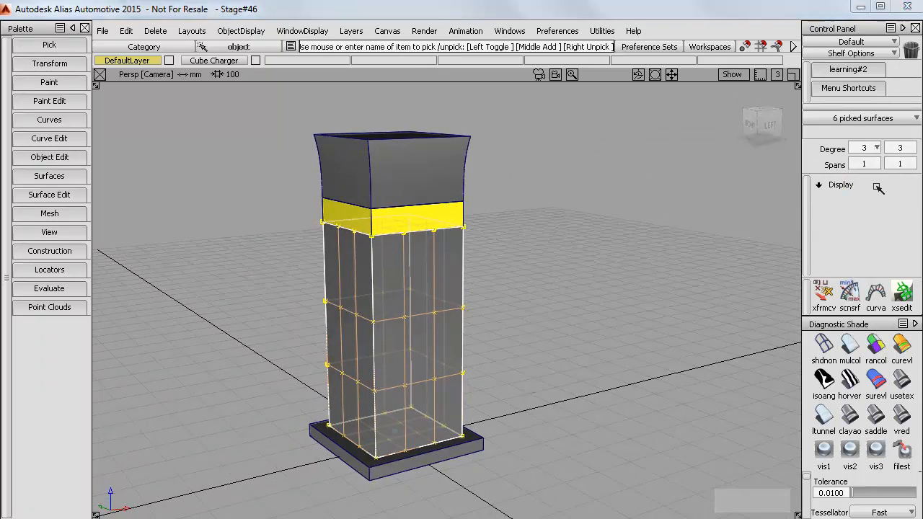
{"action": "left_click", "coordinate": [914, 149]}
{"action": "left_click", "coordinate": [900, 179]}
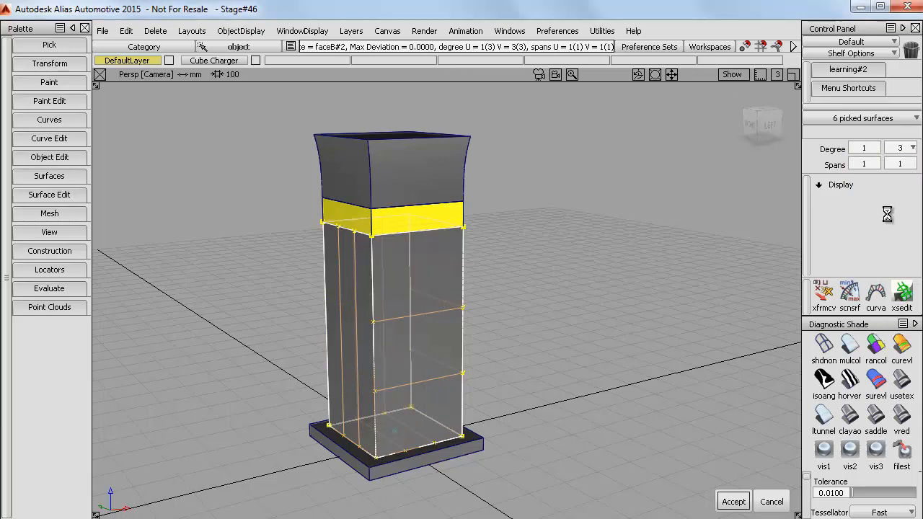
{"action": "left_click", "coordinate": [734, 502]}
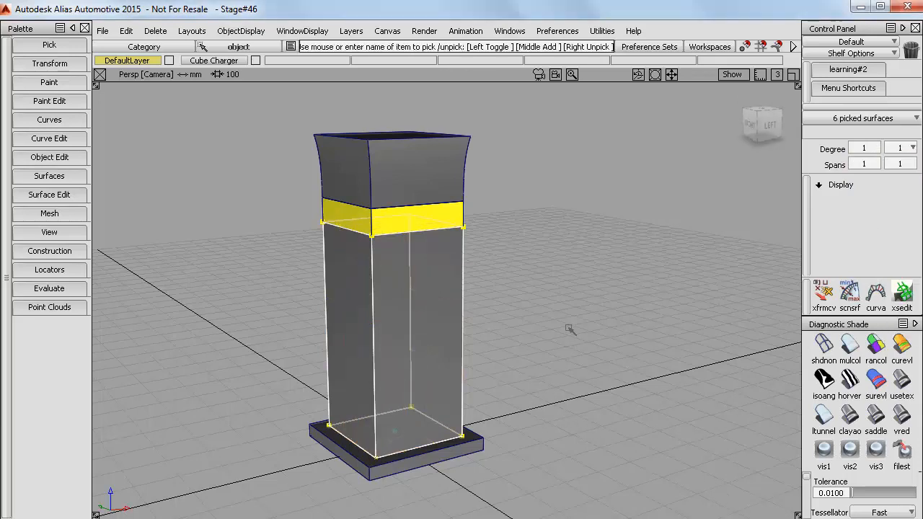
{"action": "left_click_drag", "start_coordinate": [559, 333], "coordinate": [551, 299], "text": "ctrl+shift"}
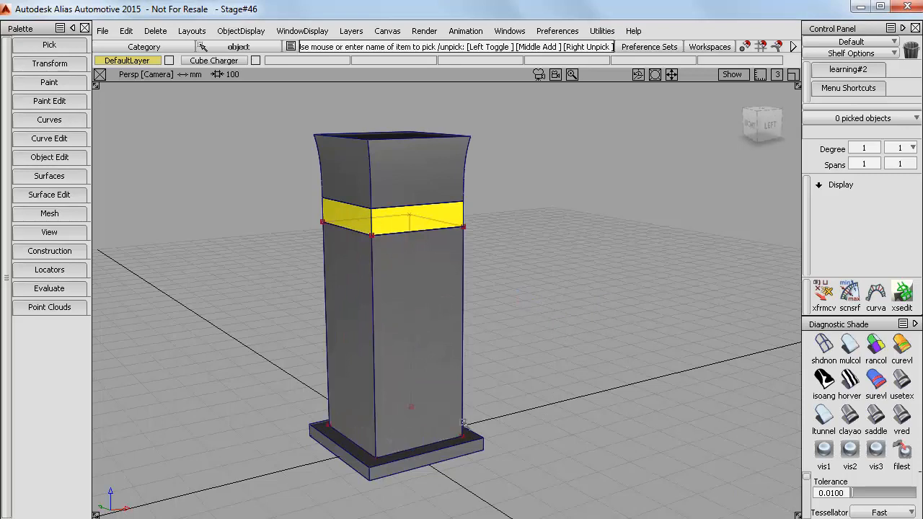
Step: Pick the CVs at the base of the tall cube and centre their pivot
{"action": "left_click_drag", "start_coordinate": [504, 425], "coordinate": [426, 398], "text": "alt+shift"}
{"action": "left_click_drag", "start_coordinate": [500, 361], "coordinate": [543, 361], "text": "ctrl+shift"}
{"action": "left_click_drag", "start_coordinate": [530, 449], "coordinate": [530, 447]}
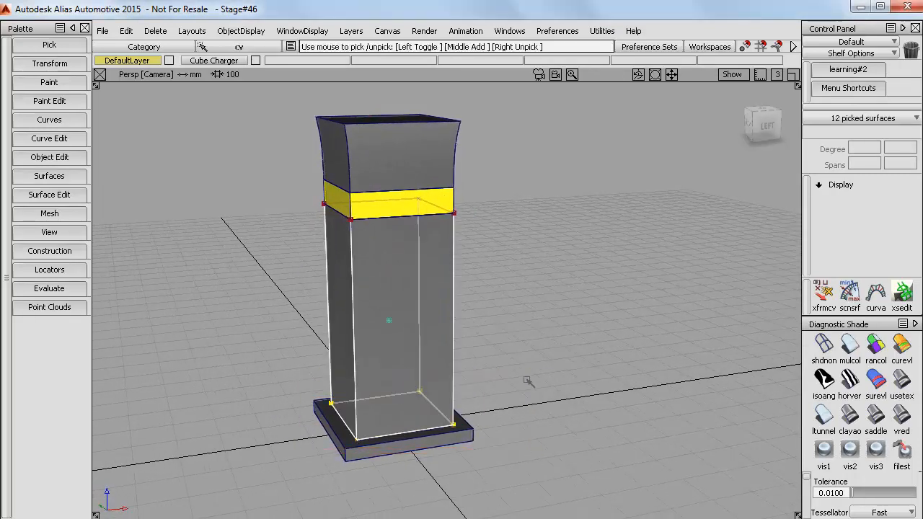
{"action": "middle_click_drag", "start_coordinate": [528, 379], "coordinate": [529, 403], "text": "ctrl+shift"}
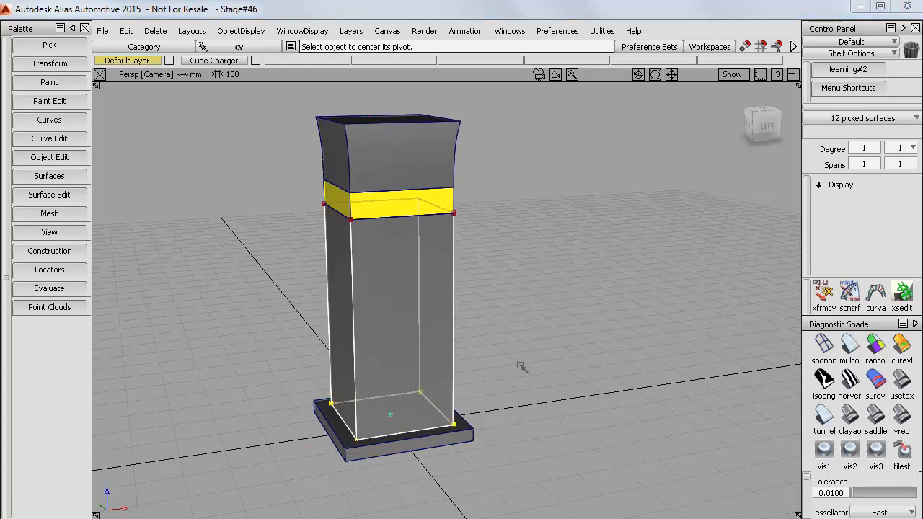
{"action": "right_click_drag", "start_coordinate": [525, 366], "coordinate": [530, 373], "text": "ctrl+shift"}
{"action": "left_click_drag", "start_coordinate": [530, 374], "coordinate": [541, 358]}
{"action": "middle_click_drag", "start_coordinate": [545, 341], "coordinate": [544, 340], "text": "ctrl+shift"}
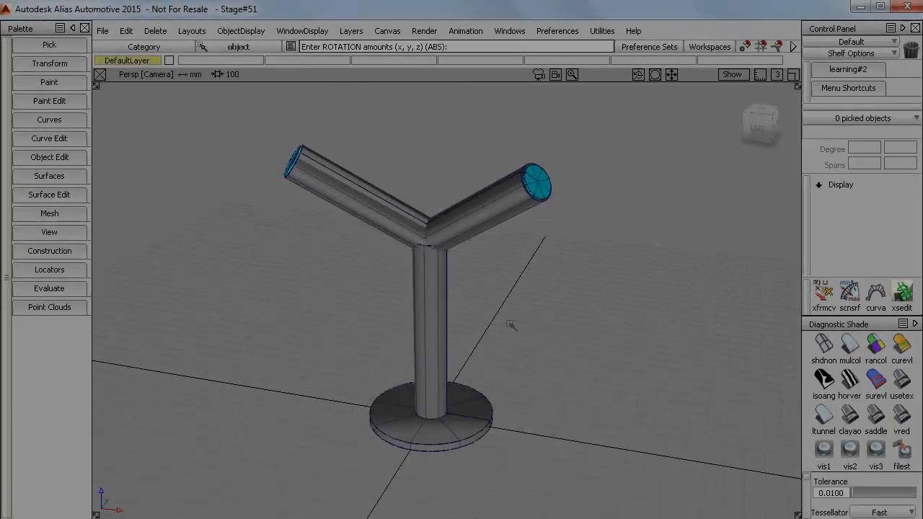
Step: Pick the round base cylinder and reveal its component surfaces in the Object Lister
{"action": "left_click_drag", "start_coordinate": [511, 325], "coordinate": [488, 394], "text": "ctrl+shift"}
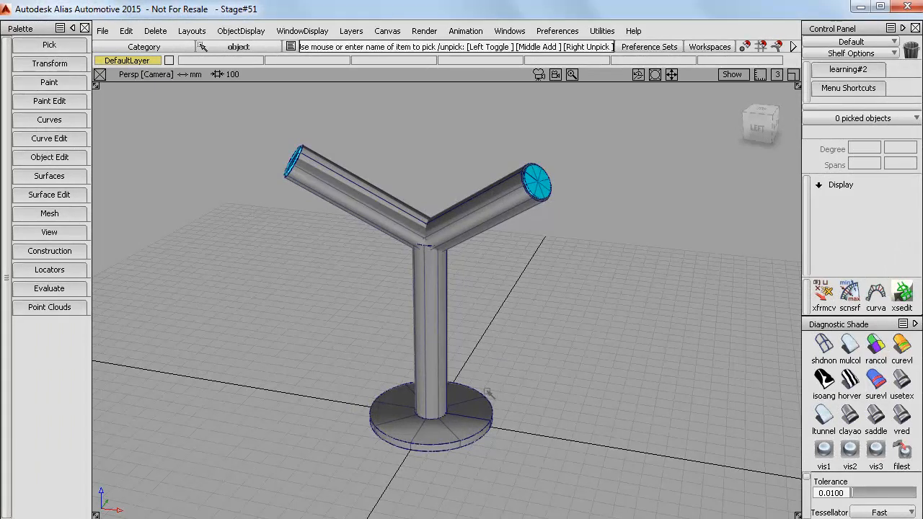
{"action": "left_click", "coordinate": [487, 402]}
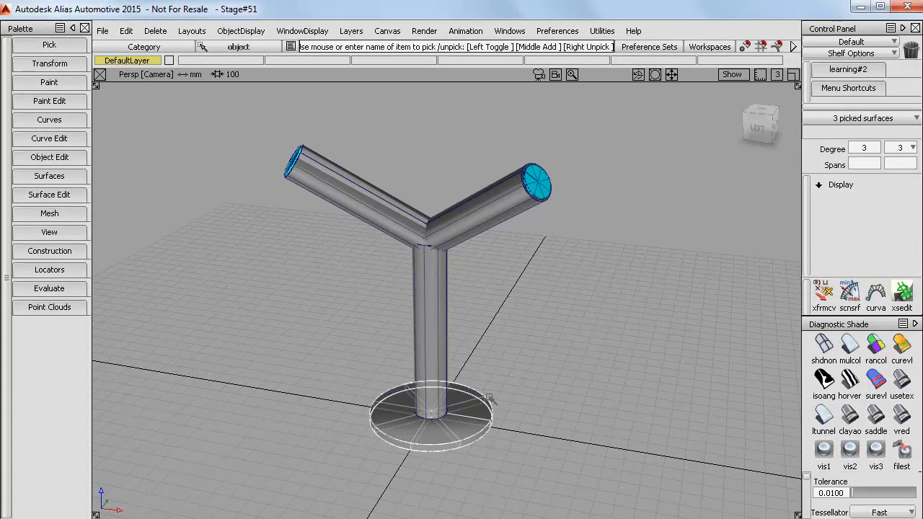
{"action": "left_click", "coordinate": [514, 31]}
{"action": "left_click", "coordinate": [517, 137]}
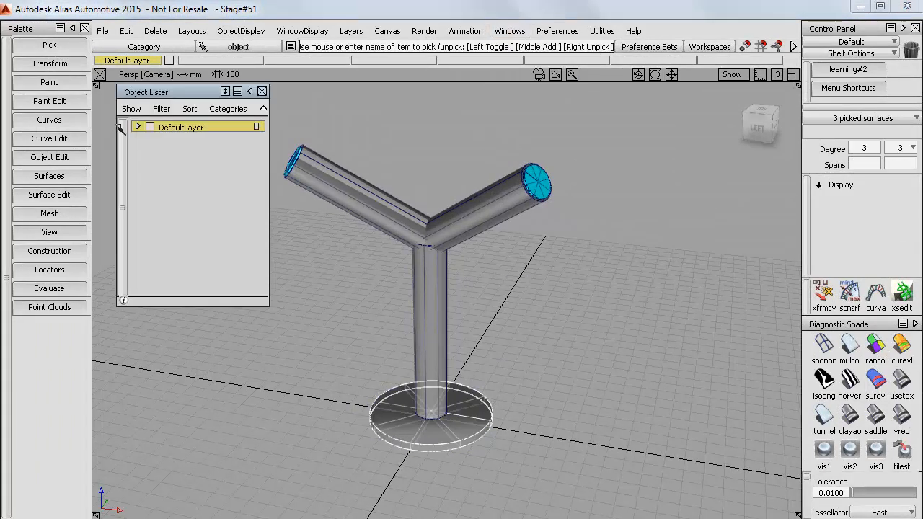
{"action": "left_click", "coordinate": [137, 127]}
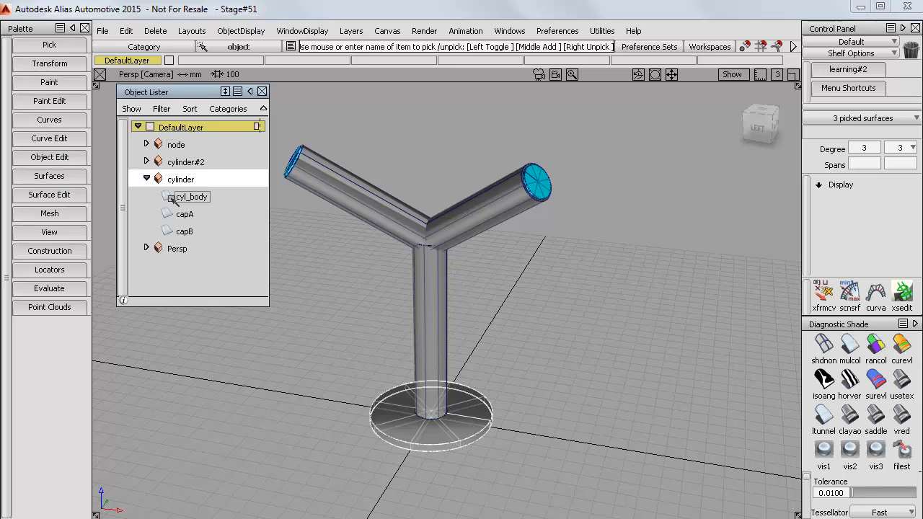
Step: Pick the base cylinder's cyl_body, capA and capB surfaces one after another and close the Object Lister
{"action": "left_click", "coordinate": [196, 199]}
{"action": "left_click", "coordinate": [187, 214]}
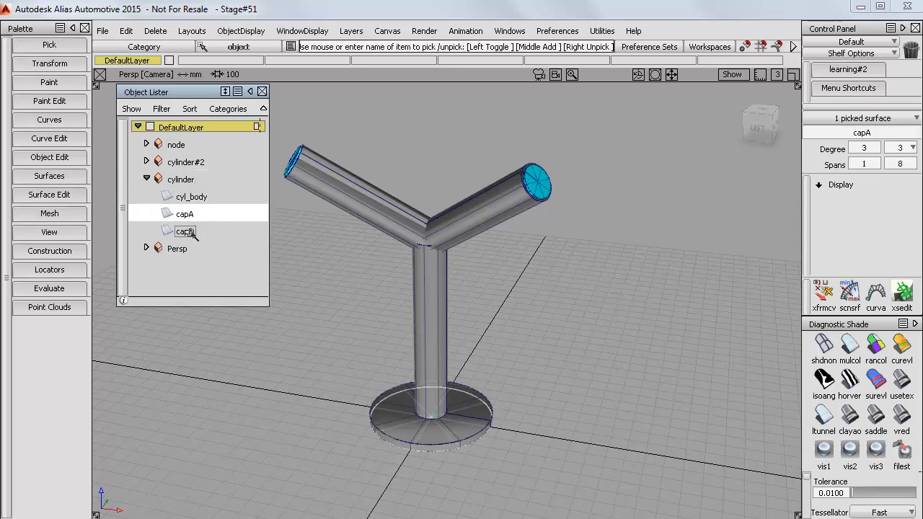
{"action": "left_click", "coordinate": [189, 232]}
{"action": "left_click", "coordinate": [261, 92]}
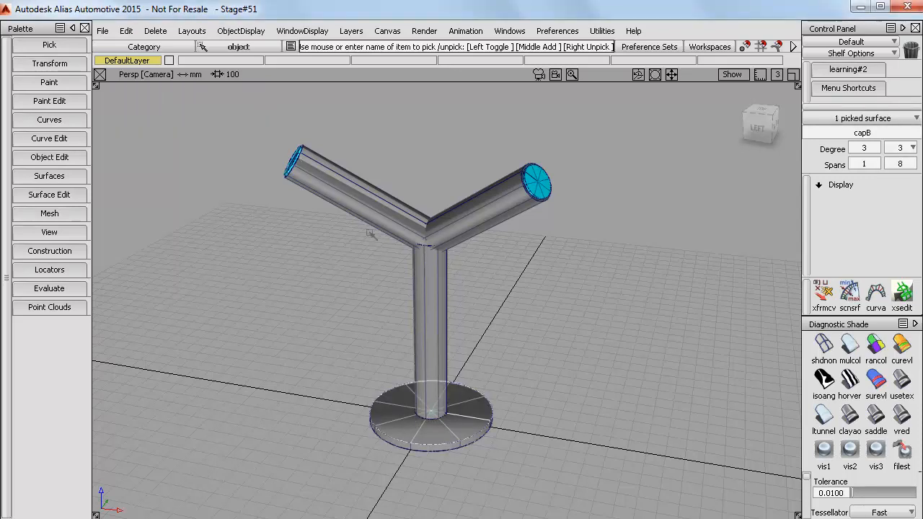
Step: Clear the selection, pick only capB on top of the round base as a component, and turn on its CVs
{"action": "left_click_drag", "start_coordinate": [470, 404], "coordinate": [495, 303], "text": "alt+shift"}
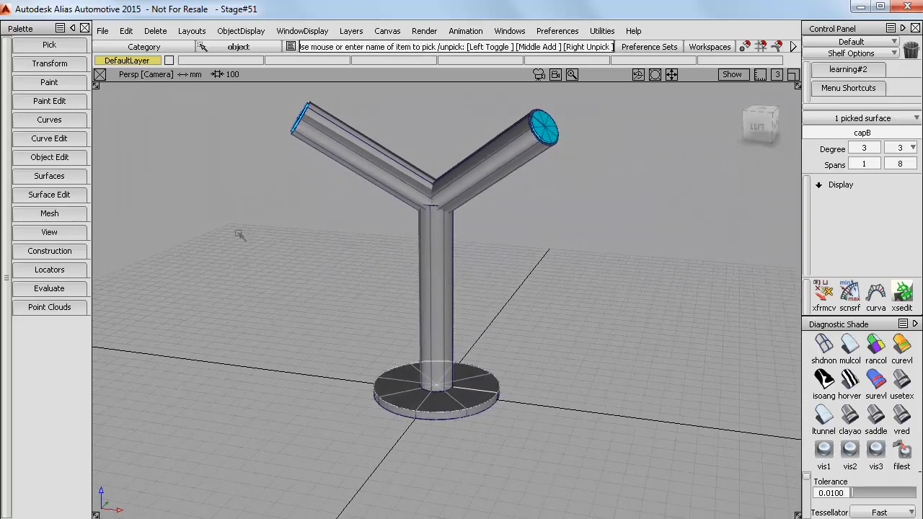
{"action": "left_click", "coordinate": [78, 48]}
{"action": "left_click", "coordinate": [29, 68]}
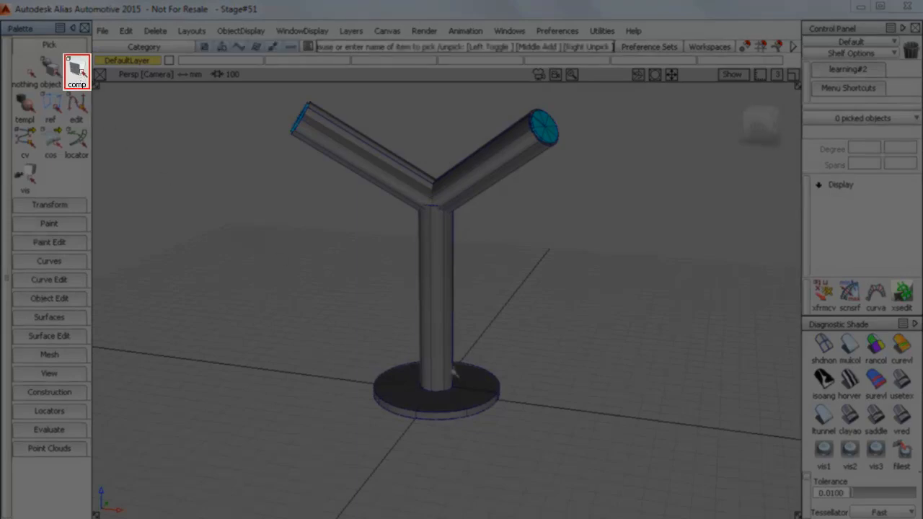
{"action": "left_click", "coordinate": [470, 379]}
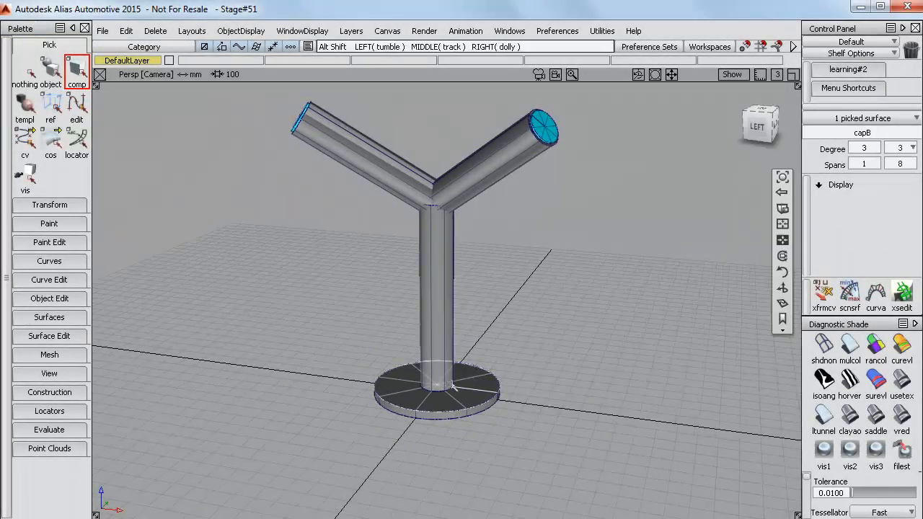
{"action": "left_click_drag", "start_coordinate": [455, 388], "coordinate": [544, 396], "text": "alt+shift"}
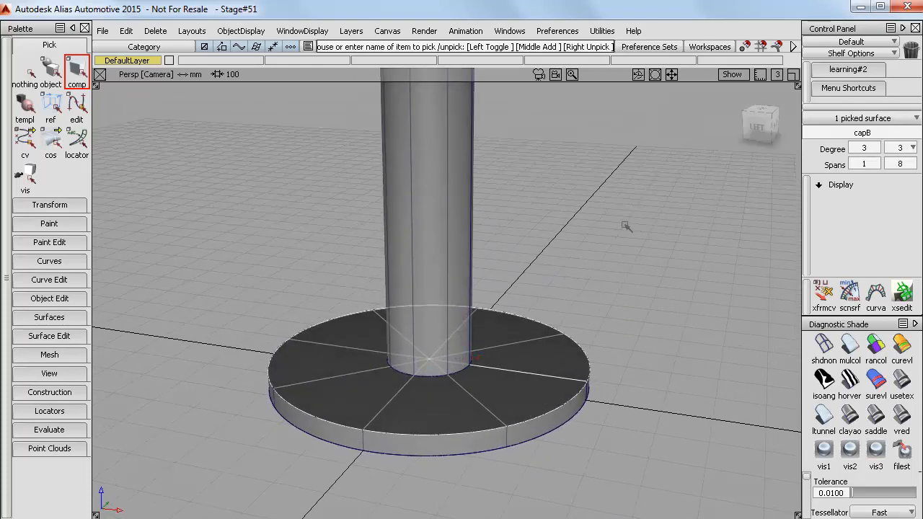
{"action": "left_click_drag", "start_coordinate": [625, 226], "coordinate": [635, 225], "text": "ctrl+shift"}
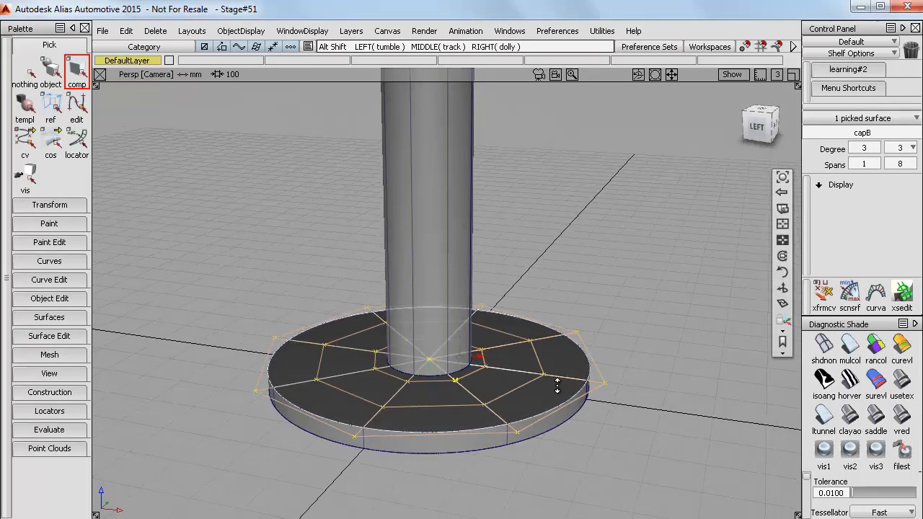
{"action": "left_click_drag", "start_coordinate": [556, 385], "coordinate": [540, 357], "text": "alt+shift"}
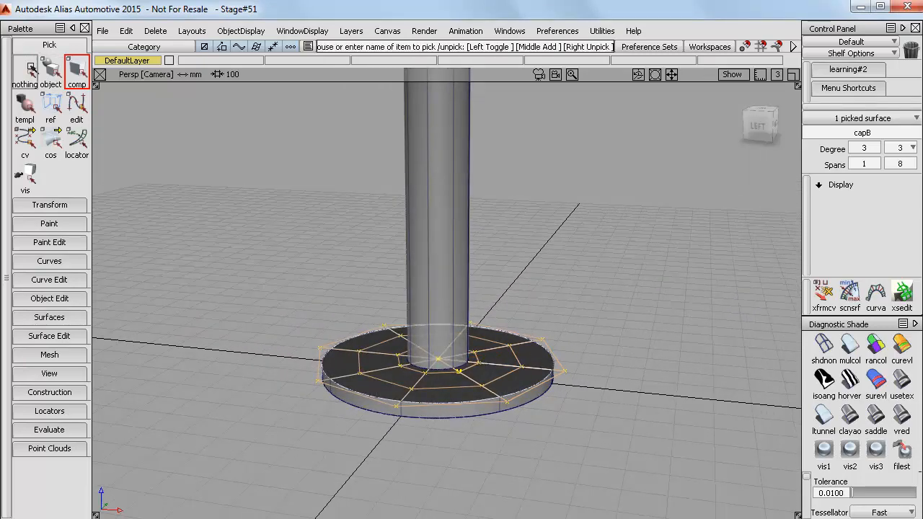
Step: Pick the centre CVs of the base's top cap and add its two inner rings of hulls to the selection
{"action": "left_click", "coordinate": [31, 69]}
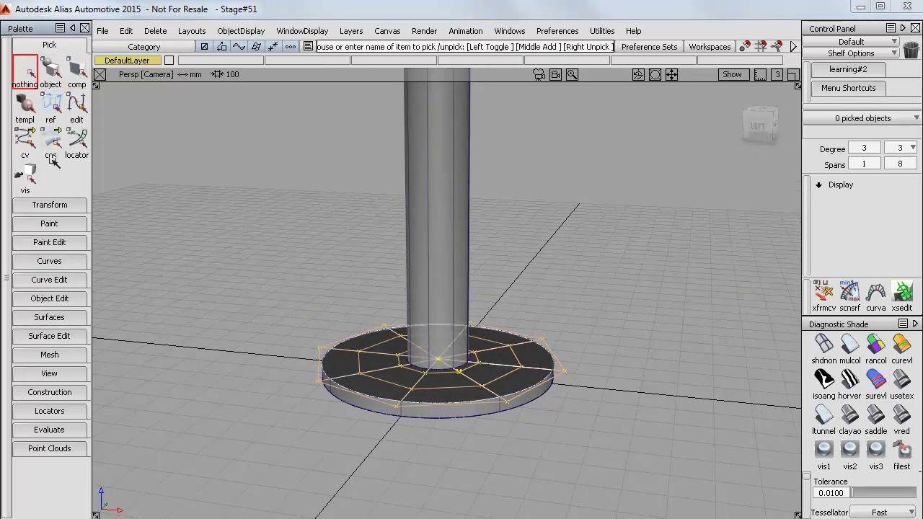
{"action": "left_click", "coordinate": [438, 369]}
{"action": "left_click_drag", "start_coordinate": [446, 354], "coordinate": [452, 373]}
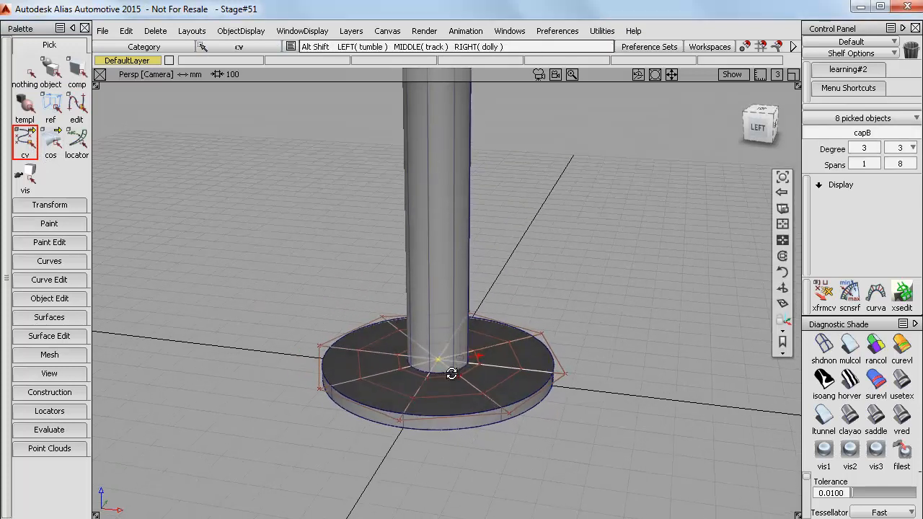
{"action": "right_click_drag", "start_coordinate": [452, 373], "coordinate": [434, 357], "text": "alt+shift"}
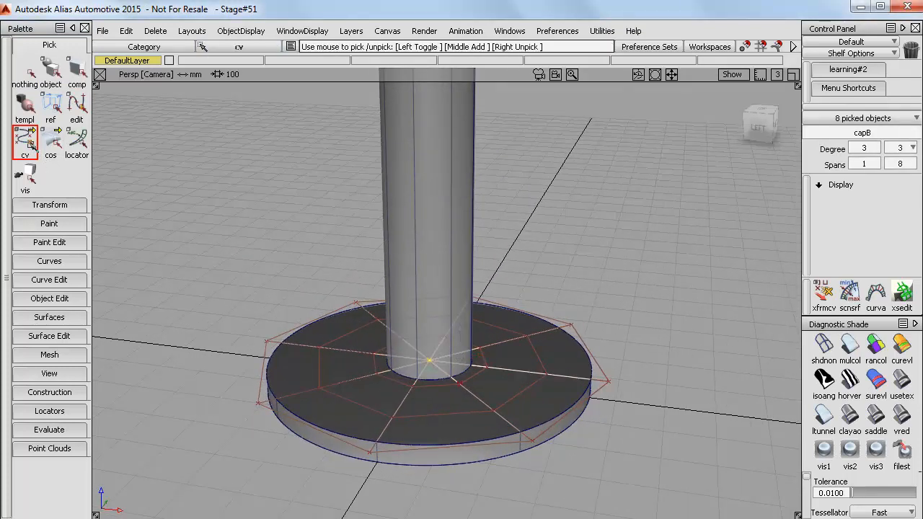
{"action": "left_click_drag", "start_coordinate": [32, 146], "coordinate": [52, 141]}
{"action": "left_click", "coordinate": [375, 363]}
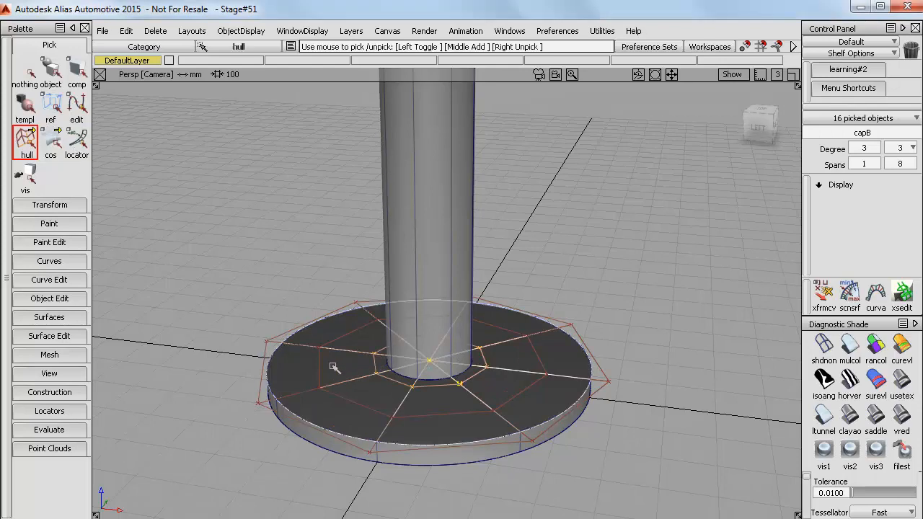
{"action": "left_click", "coordinate": [320, 365]}
Step: Move the base cap's picked inner CVs vertically upward to dome the surface
{"action": "left_click_drag", "start_coordinate": [423, 435], "coordinate": [543, 336], "text": "alt+shift"}
{"action": "middle_click_drag", "start_coordinate": [586, 311], "coordinate": [585, 277], "text": "ctrl+shift"}
{"action": "right_click_drag", "start_coordinate": [596, 296], "coordinate": [596, 277]}
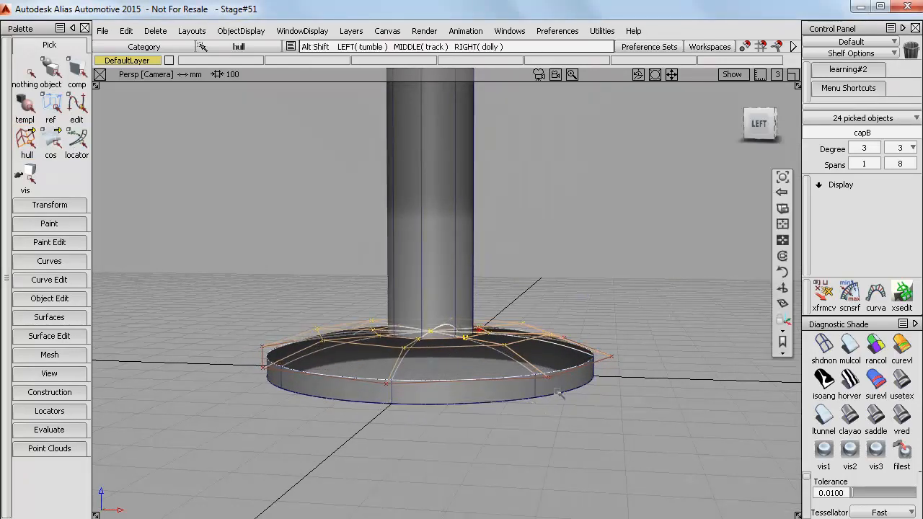
{"action": "left_click_drag", "start_coordinate": [557, 391], "coordinate": [575, 401], "text": "alt+shift"}
Step: Unpick the outer of the two picked hull rings and raise the remaining centre CVs a little further
{"action": "left_click", "coordinate": [33, 147]}
{"action": "left_click", "coordinate": [383, 356]}
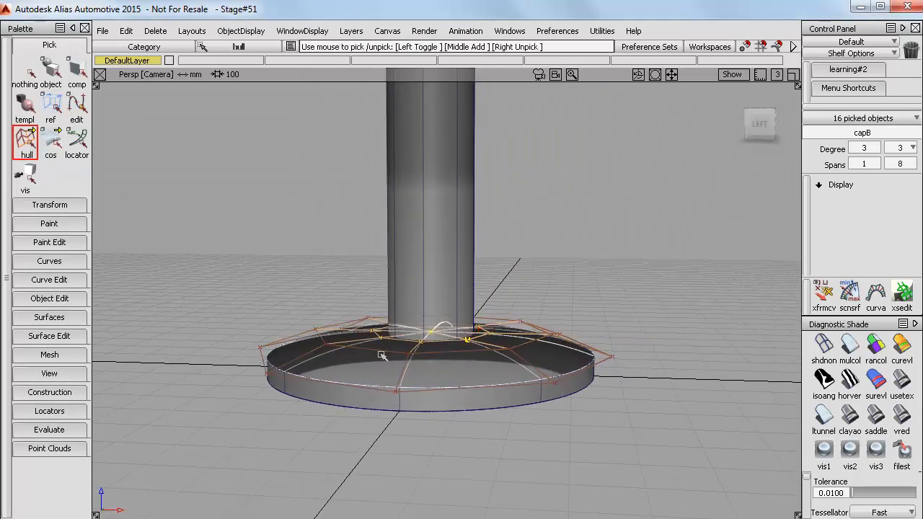
{"action": "middle_click_drag", "start_coordinate": [582, 263], "coordinate": [583, 245], "text": "ctrl+shift"}
{"action": "right_click_drag", "start_coordinate": [583, 245], "coordinate": [581, 247]}
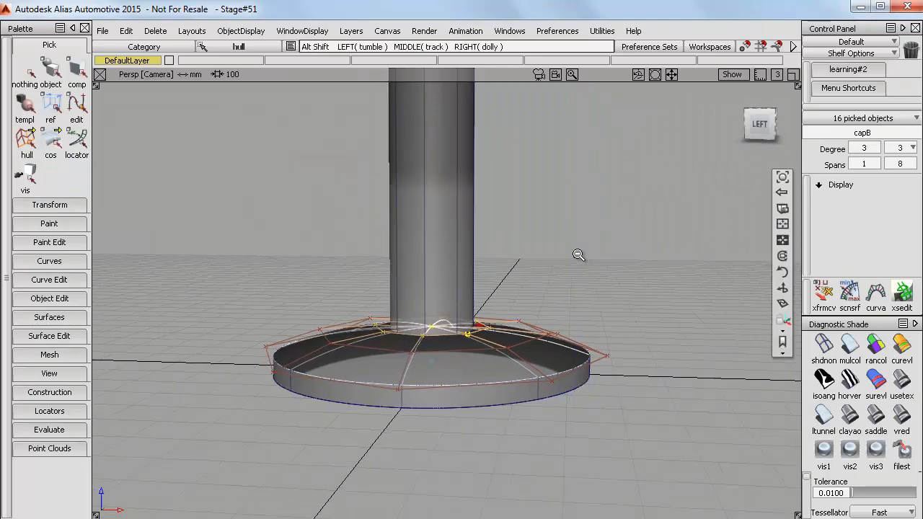
Step: Turn off the base cap's CV display and deselect it
{"action": "left_click_drag", "start_coordinate": [577, 256], "coordinate": [559, 279], "text": "alt+shift"}
{"action": "right_click_drag", "start_coordinate": [559, 281], "coordinate": [548, 309], "text": "ctrl+shift"}
{"action": "left_click_drag", "start_coordinate": [549, 309], "coordinate": [521, 337], "text": "ctrl+shift"}
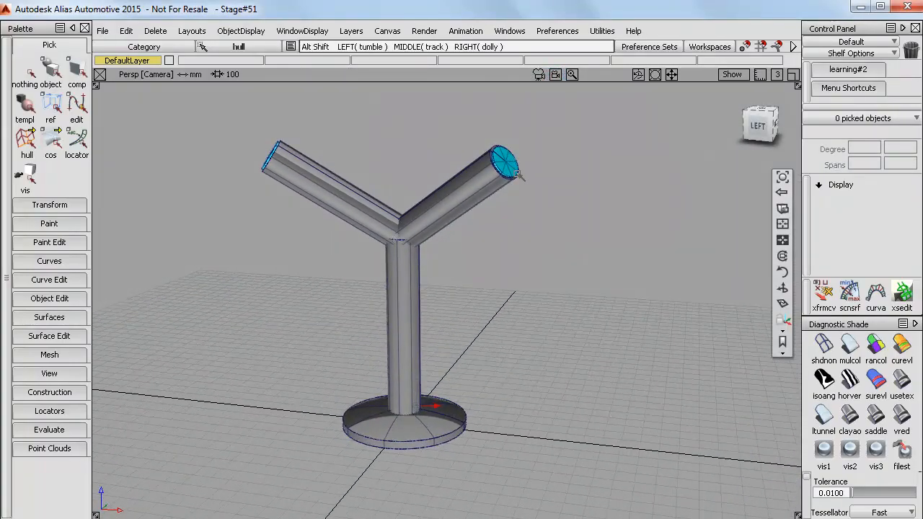
Step: Pick the cyan end cap surface capB#6 on the tilted arm as a component and turn on its CVs
{"action": "left_click_drag", "start_coordinate": [518, 174], "coordinate": [485, 192], "text": "alt+shift"}
{"action": "left_click", "coordinate": [500, 193], "text": "alt+shift"}
{"action": "right_click_drag", "start_coordinate": [505, 204], "coordinate": [569, 165], "text": "alt+shift"}
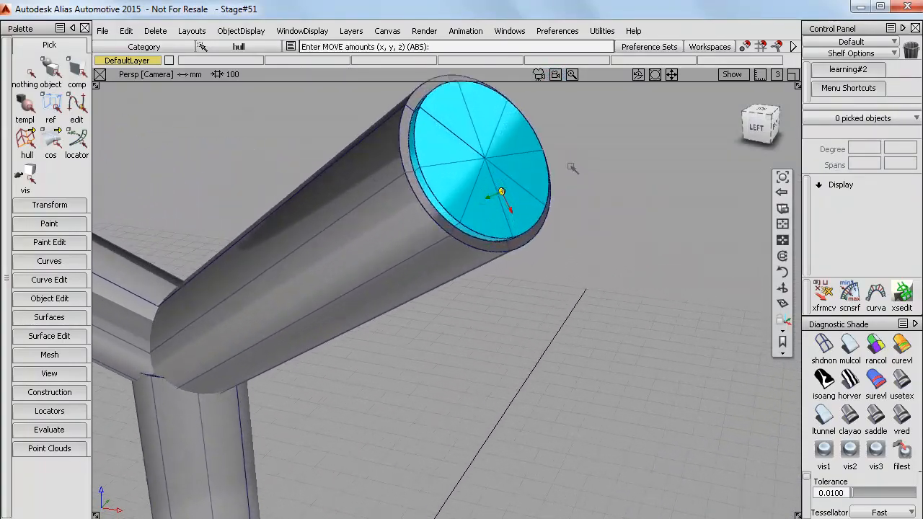
{"action": "left_click_drag", "start_coordinate": [571, 167], "coordinate": [606, 287], "text": "alt+shift"}
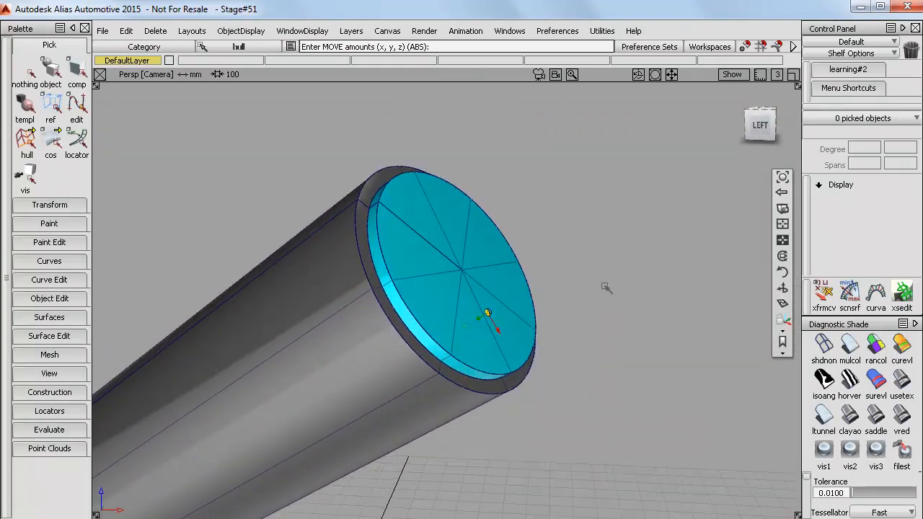
{"action": "left_click", "coordinate": [76, 69]}
{"action": "left_click", "coordinate": [468, 237]}
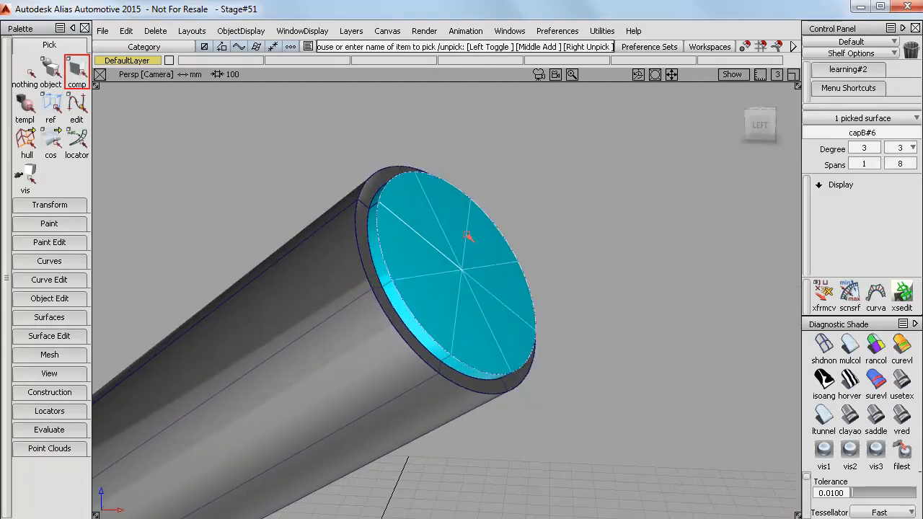
{"action": "right_click_drag", "start_coordinate": [537, 200], "coordinate": [557, 206], "text": "ctrl+shift"}
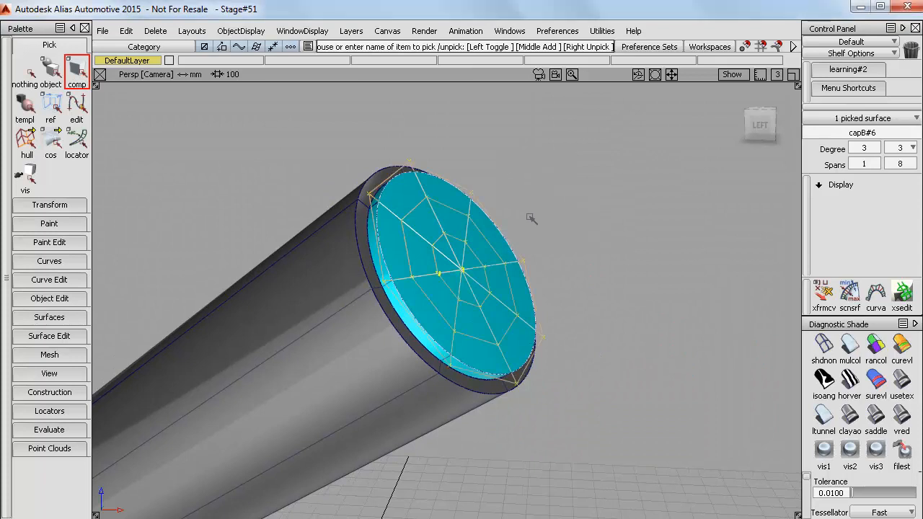
Step: Clear the surface selection and pick the end cap's two inner hull rings and its centre CVs
{"action": "left_click", "coordinate": [25, 141]}
{"action": "left_click", "coordinate": [30, 68]}
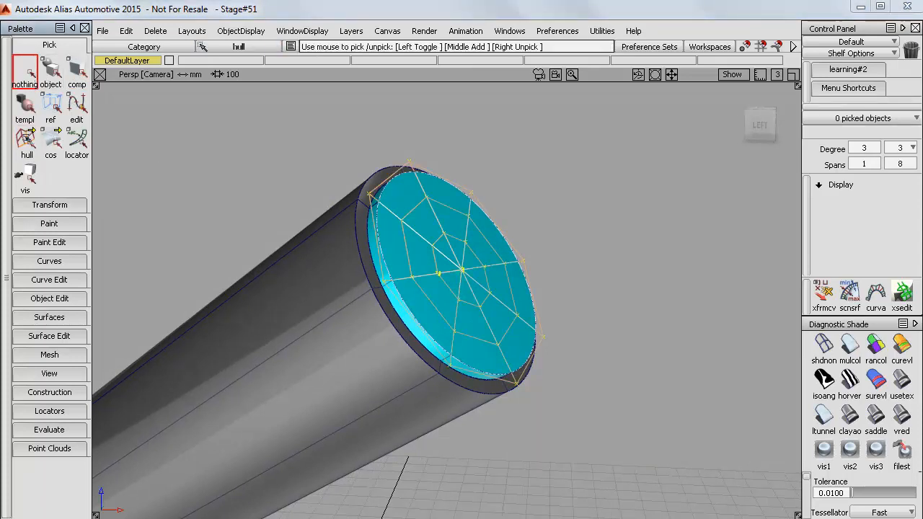
{"action": "left_click", "coordinate": [405, 244]}
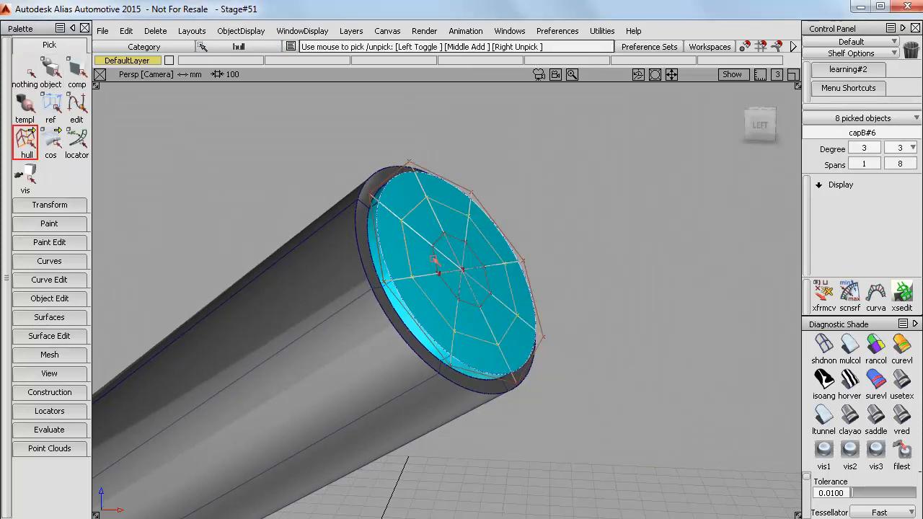
{"action": "right_click_drag", "start_coordinate": [517, 162], "coordinate": [582, 159], "text": "ctrl+shift"}
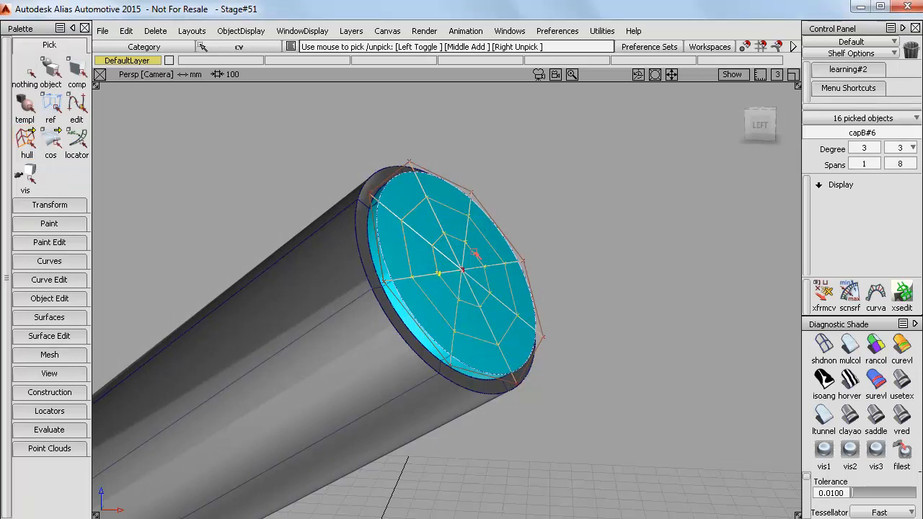
{"action": "left_click", "coordinate": [462, 271]}
Step: Try to move the end cap's picked CVs vertically with the global Move and undo it
{"action": "left_click", "coordinate": [84, 208]}
{"action": "left_click", "coordinate": [24, 231]}
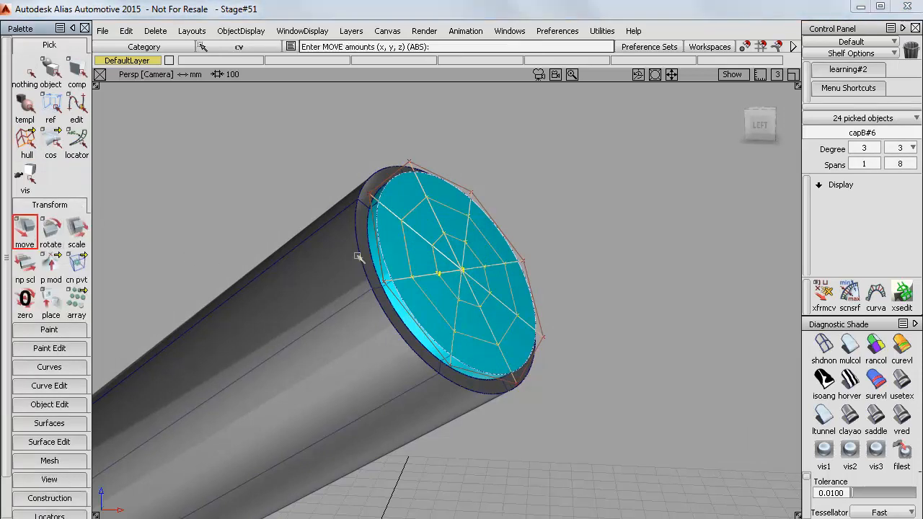
{"action": "right_click_drag", "start_coordinate": [647, 414], "coordinate": [633, 338]}
{"action": "left_click_drag", "start_coordinate": [633, 337], "coordinate": [545, 329], "text": "alt+shift"}
{"action": "key", "text": "ctrl+z"}
Step: Set the Move type to Local, push the picked CVs outward to dome the arm's end cap, and deselect everything
{"action": "double_click", "coordinate": [24, 229]}
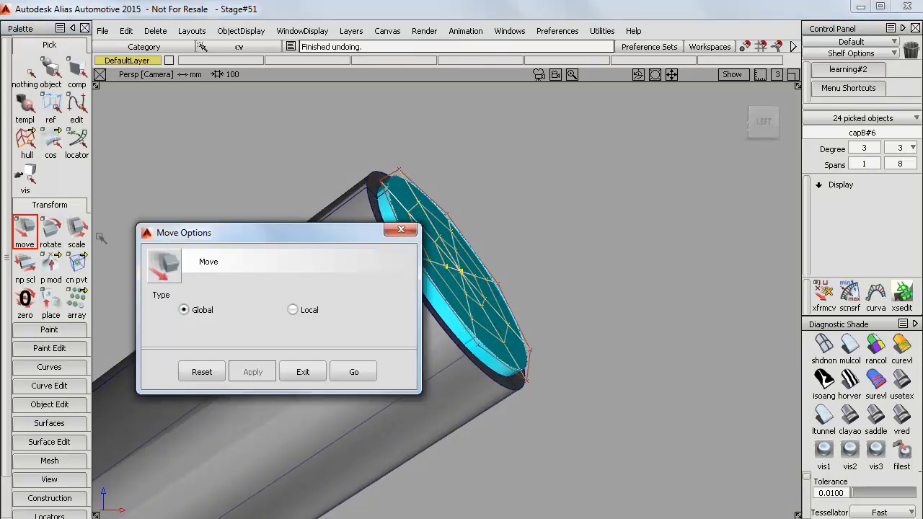
{"action": "left_click", "coordinate": [294, 310]}
{"action": "left_click", "coordinate": [356, 372]}
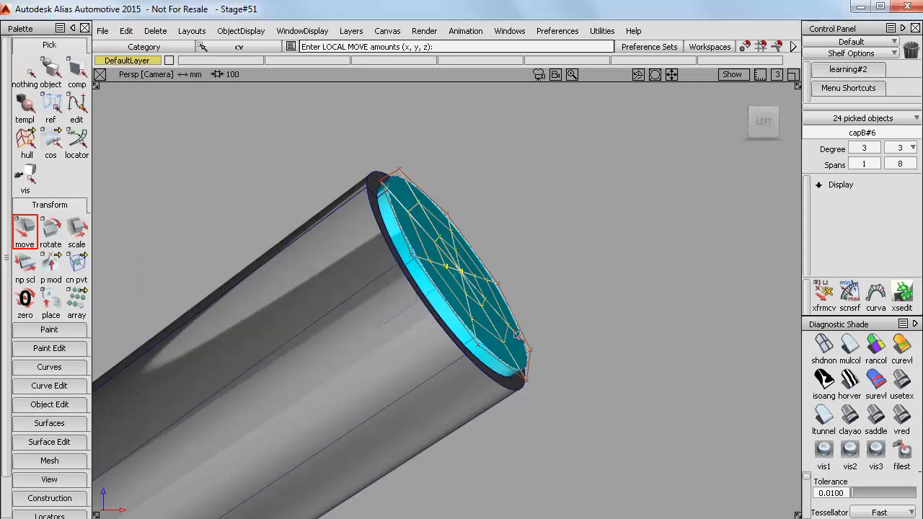
{"action": "left_click_drag", "start_coordinate": [626, 401], "coordinate": [648, 396], "text": "alt+shift"}
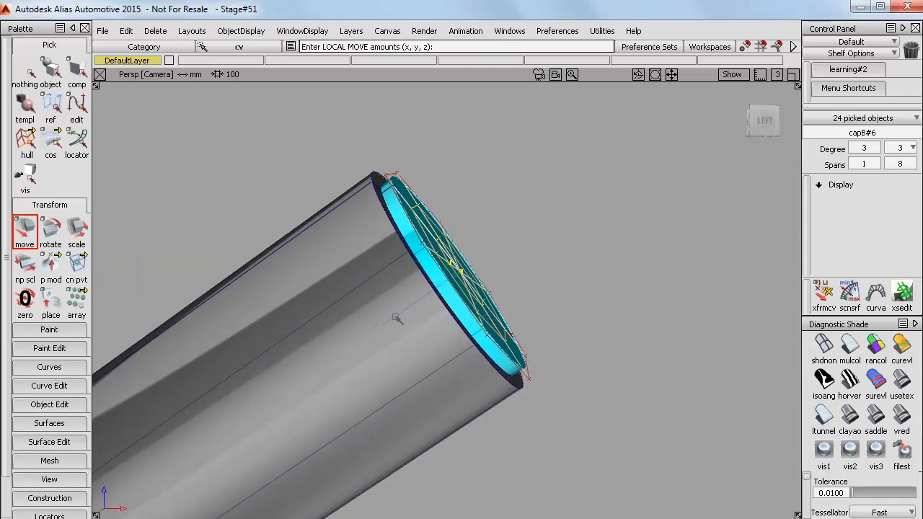
{"action": "right_click_drag", "start_coordinate": [632, 390], "coordinate": [601, 426]}
{"action": "left_click_drag", "start_coordinate": [602, 425], "coordinate": [608, 404], "text": "alt+shift"}
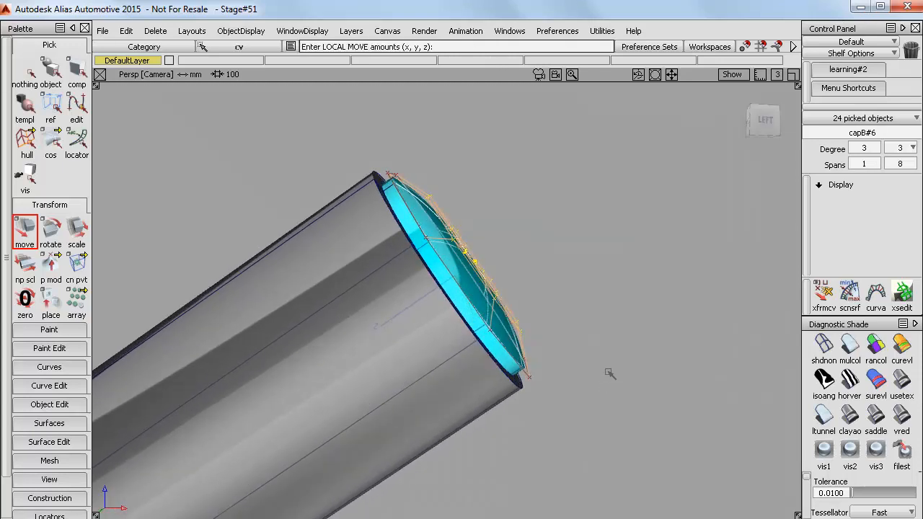
{"action": "left_click_drag", "start_coordinate": [621, 291], "coordinate": [588, 258], "text": "ctrl+shift"}
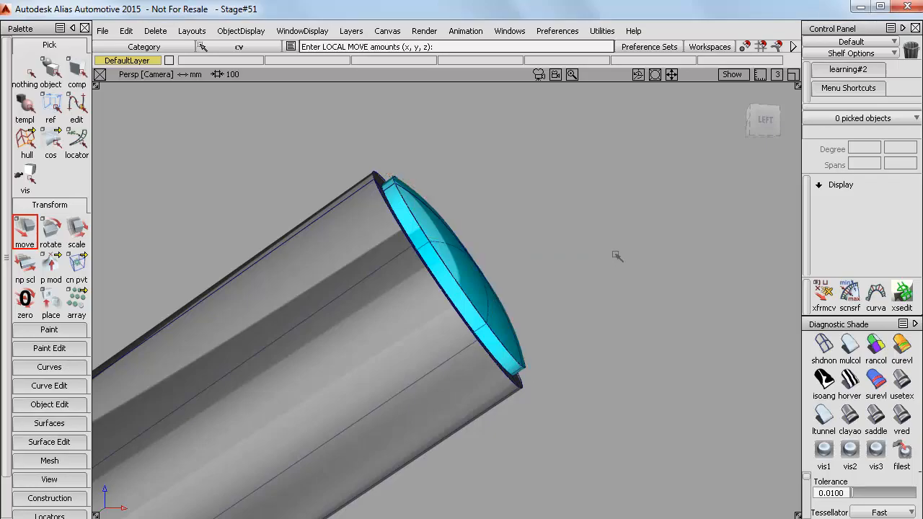